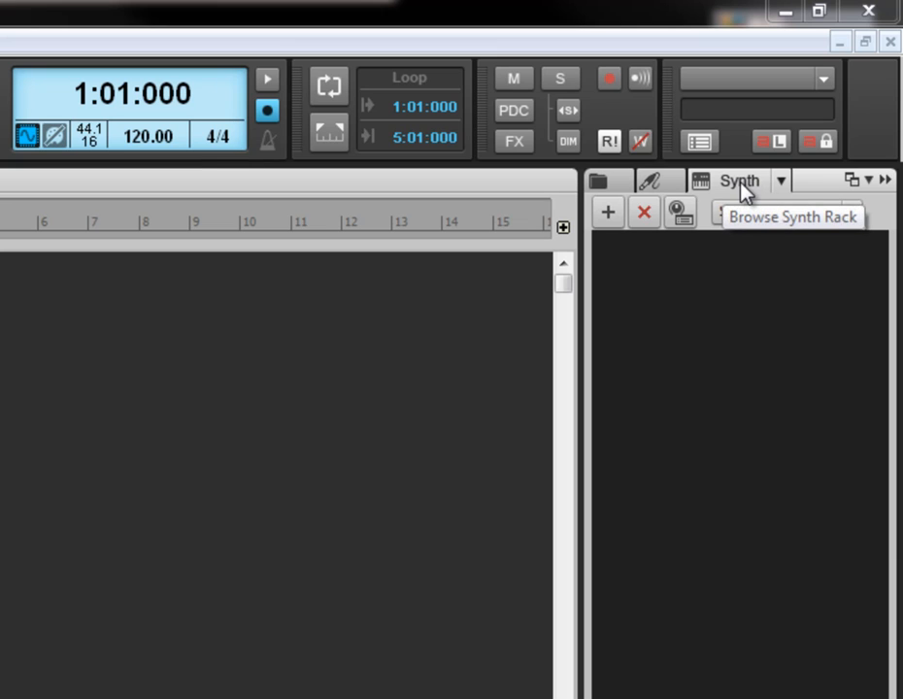
- Start adding Session Drummer 3 (SessionDrummer) to the synth rack as a new soft synth
left_click(608, 213)
mouse_move(636, 244)
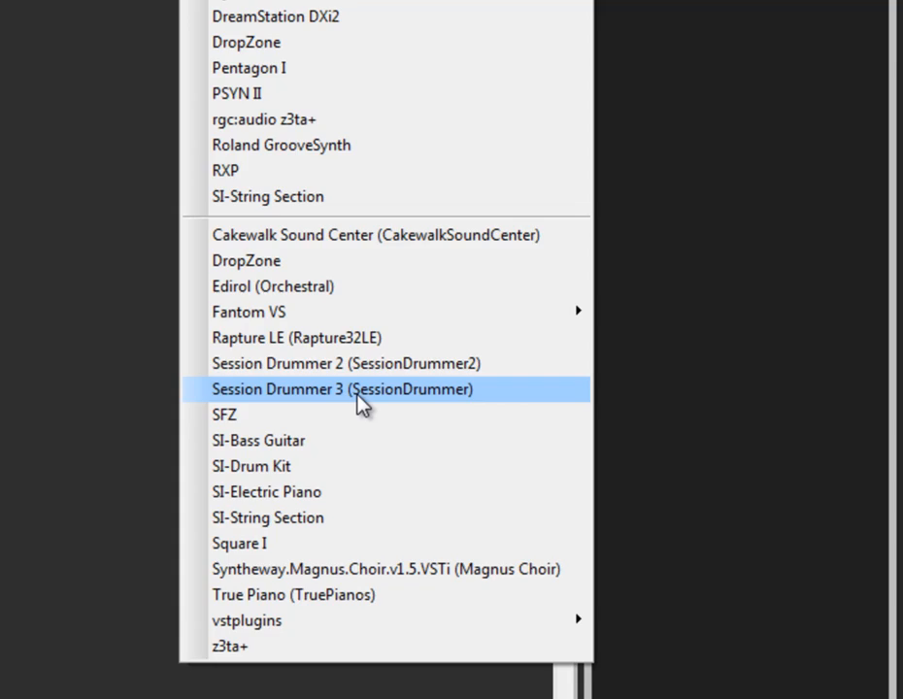
left_click(359, 405)
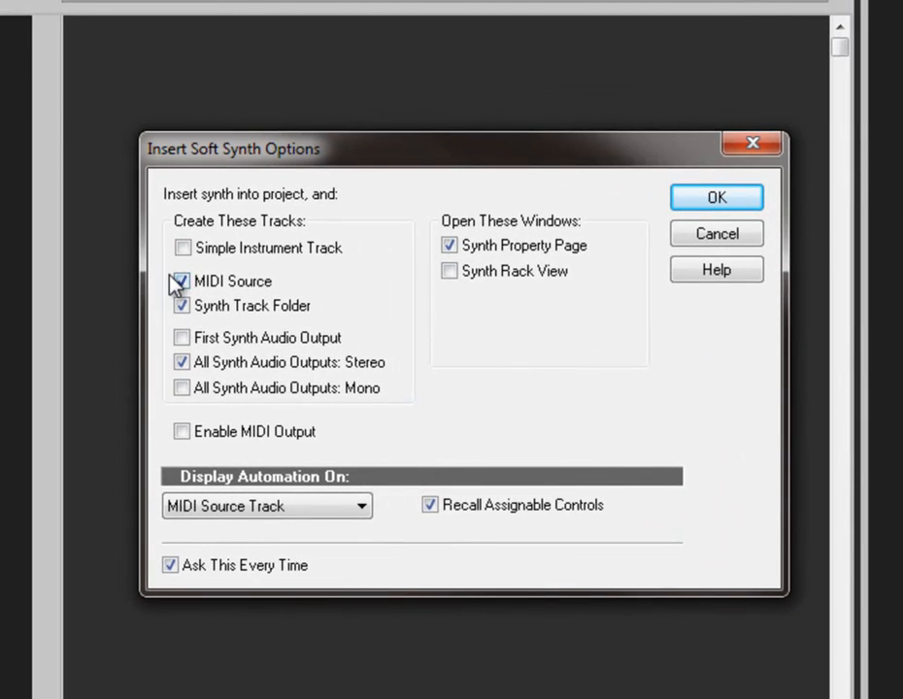
- Insert the synth with MIDI Source, Synth Track Folder and All Synth Audio Outputs: Stereo enabled, leaving Simple Instrument Track off
left_click(181, 280)
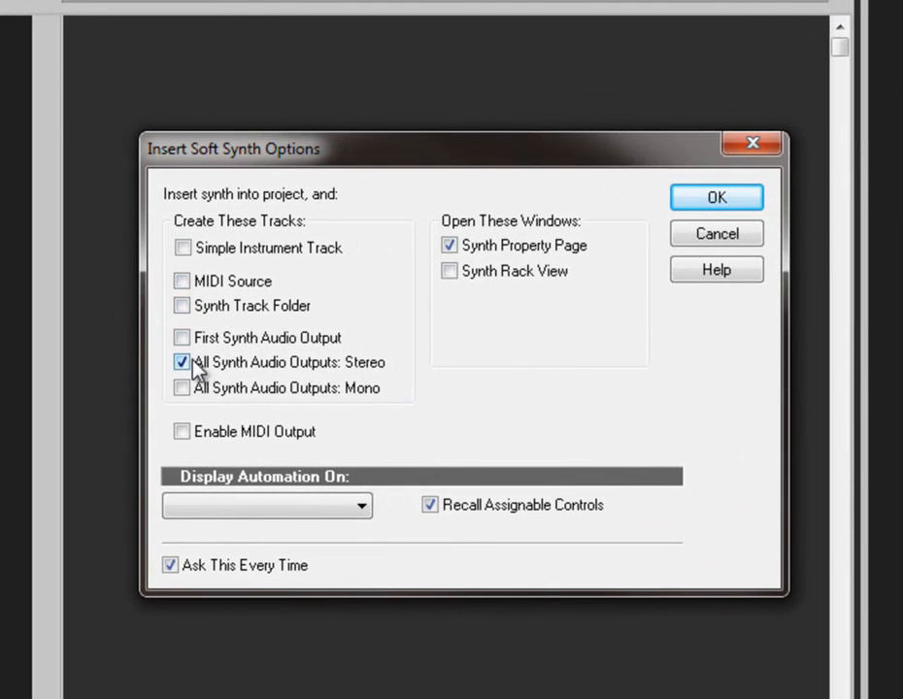
left_click(182, 361)
left_click(184, 250)
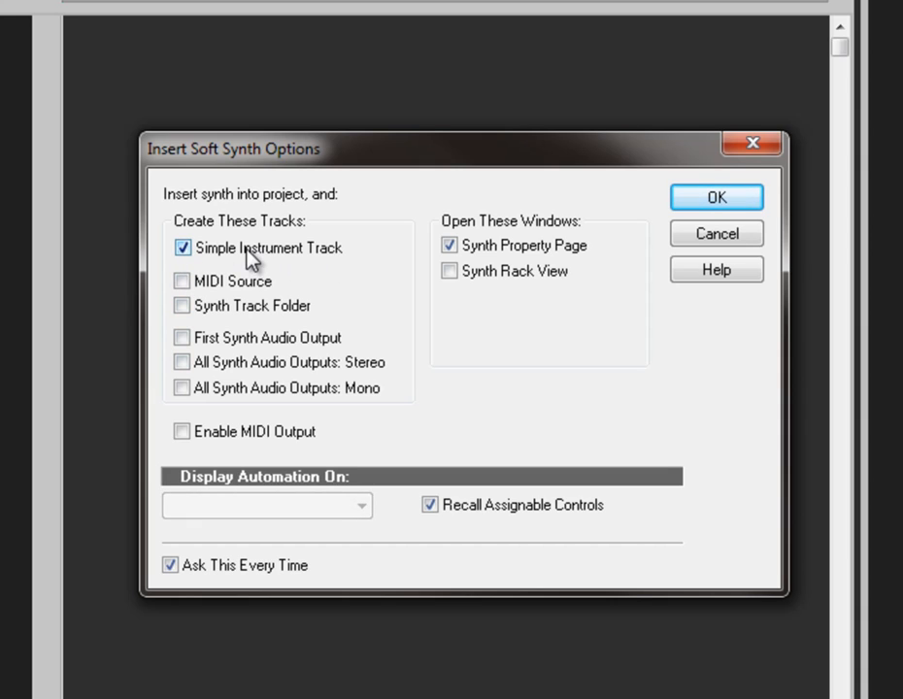
left_click(185, 250)
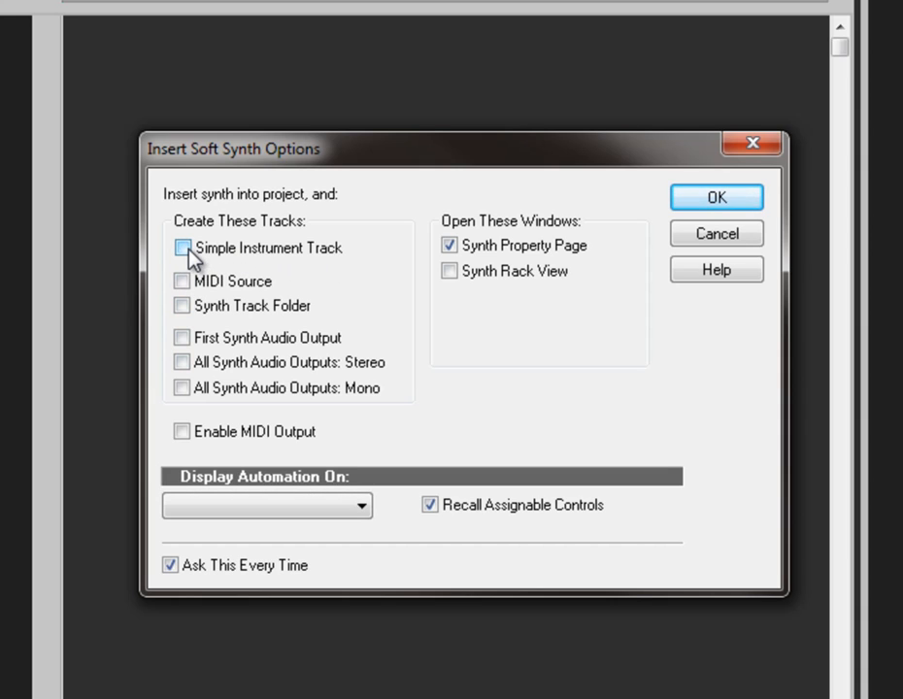
left_click(182, 282)
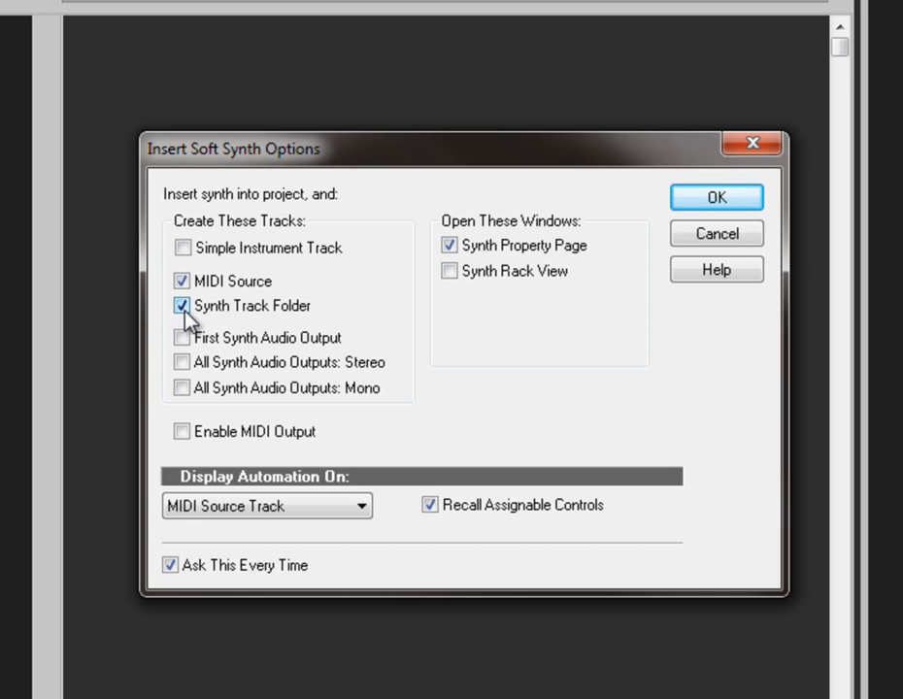
left_click(184, 363)
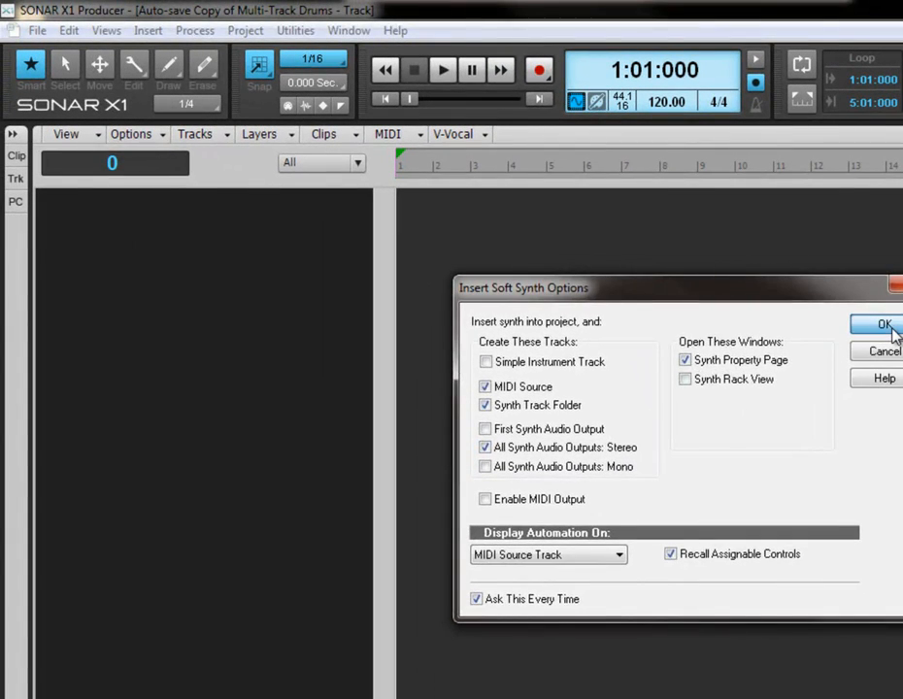
left_click(719, 200)
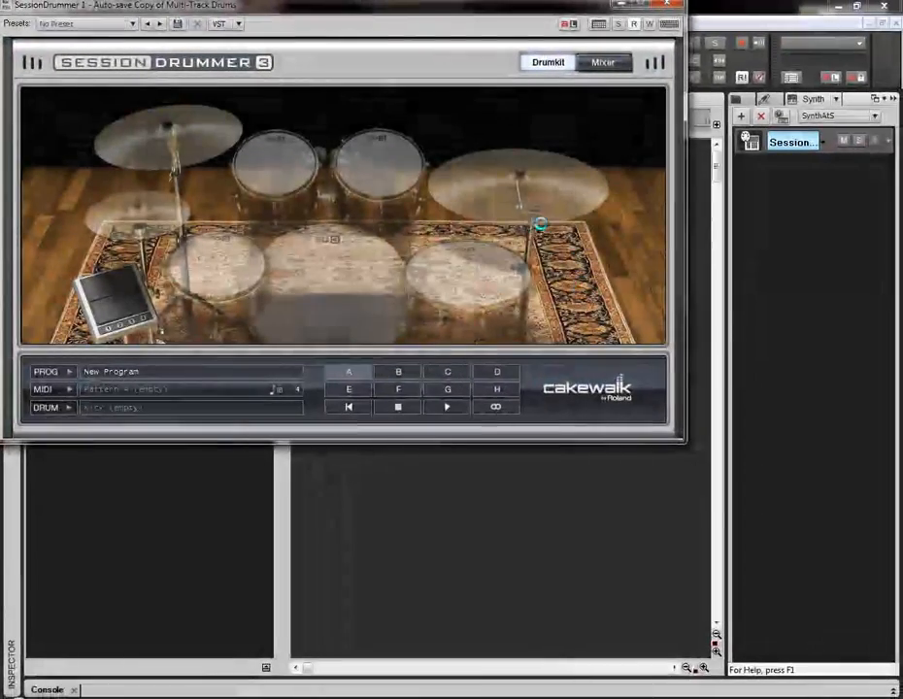
- Load the acoustic kit StevenSlate_SizzleKit_Dry.prog into Session Drummer 3 and close the Program Browser
left_click_drag(293, 8, 446, 109)
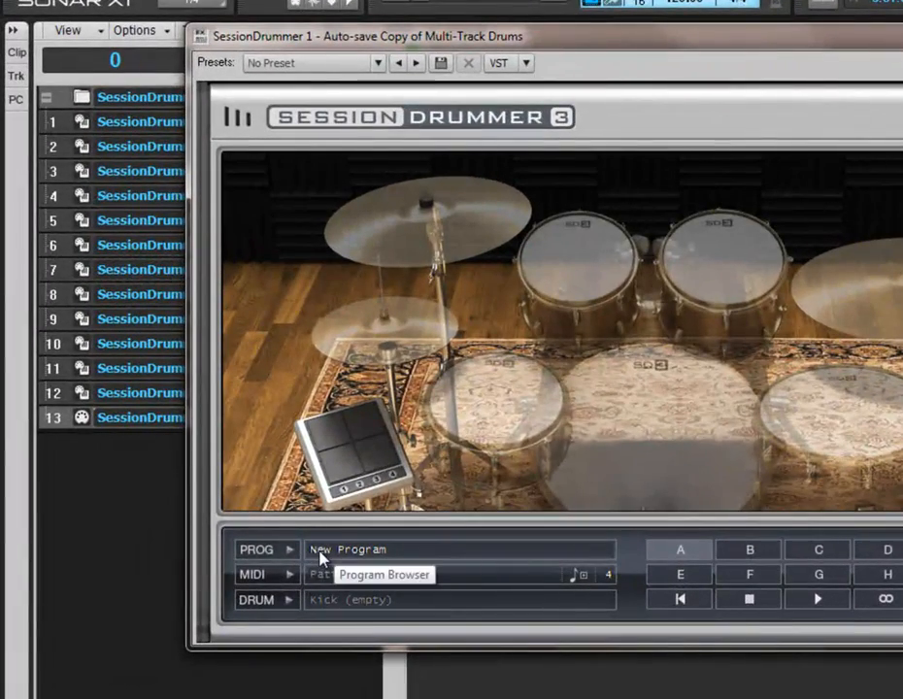
left_click(320, 556)
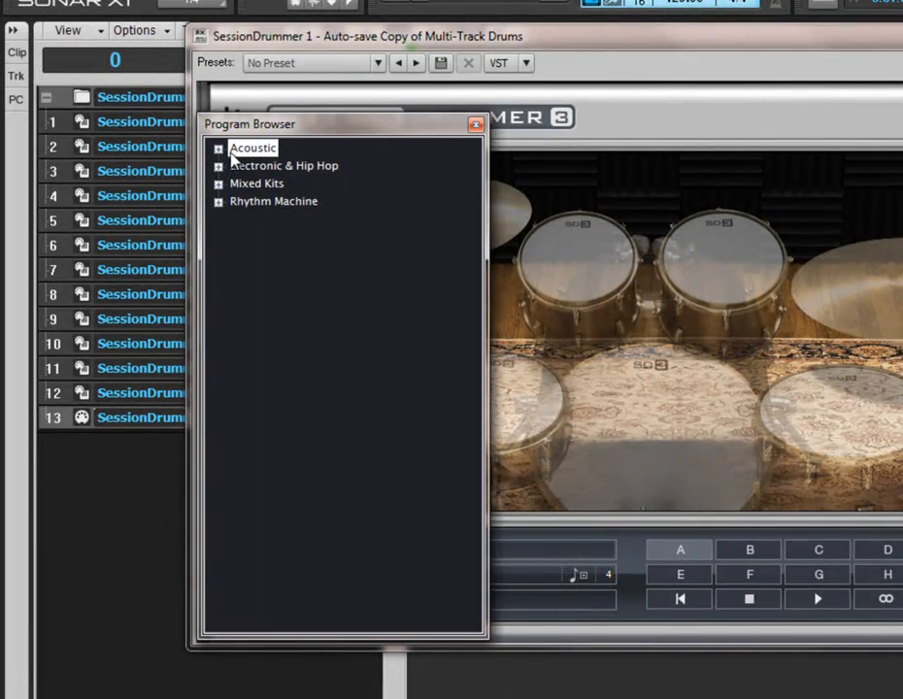
left_click(219, 149)
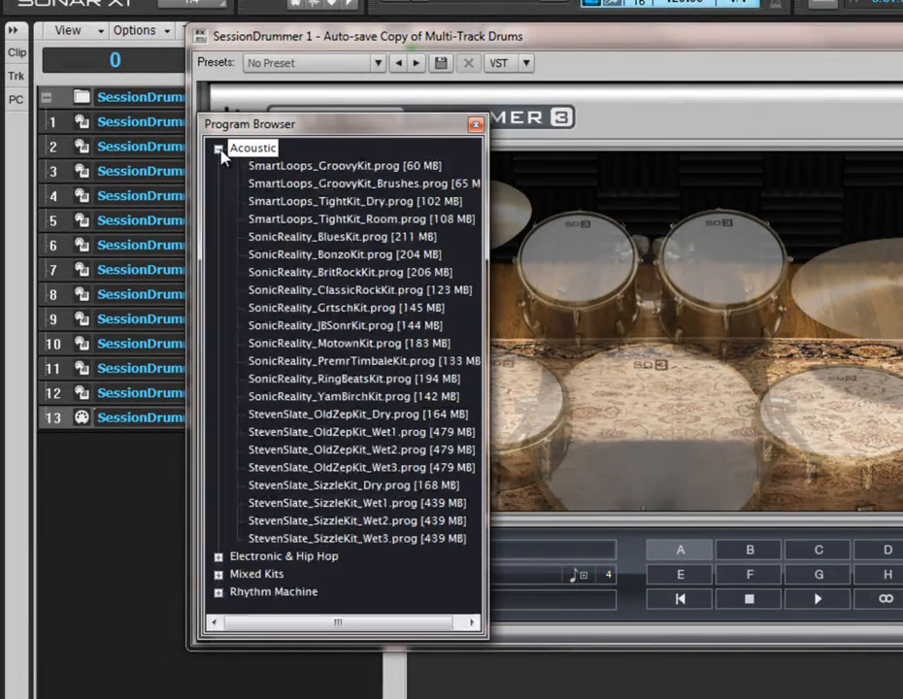
double_click(372, 485)
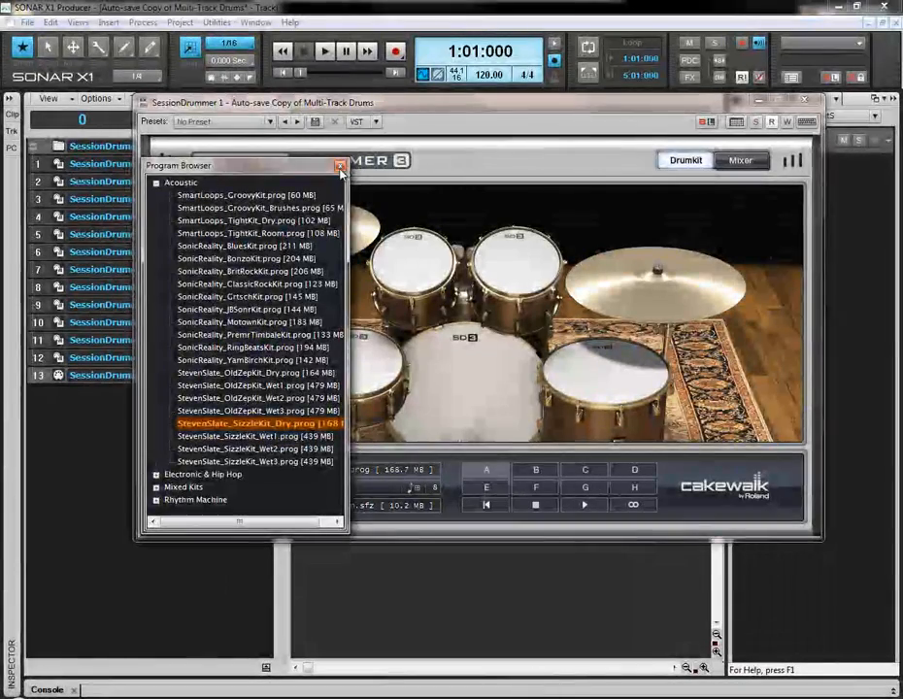
left_click(400, 148)
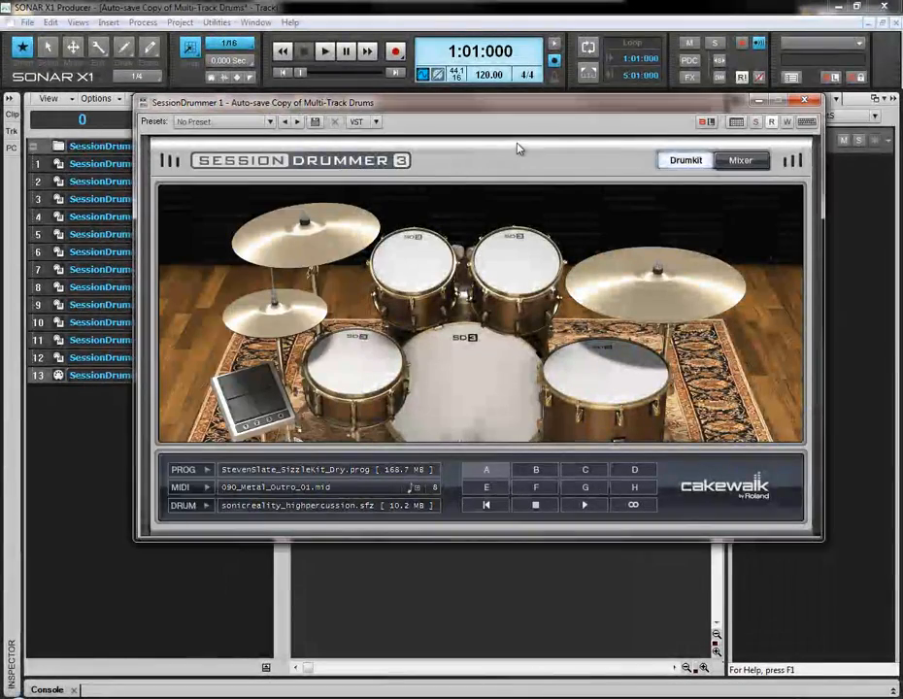
- Switch Session Drummer 3 to its mixer view and move the plug-in window clear of the track list
left_click_drag(504, 107, 553, 110)
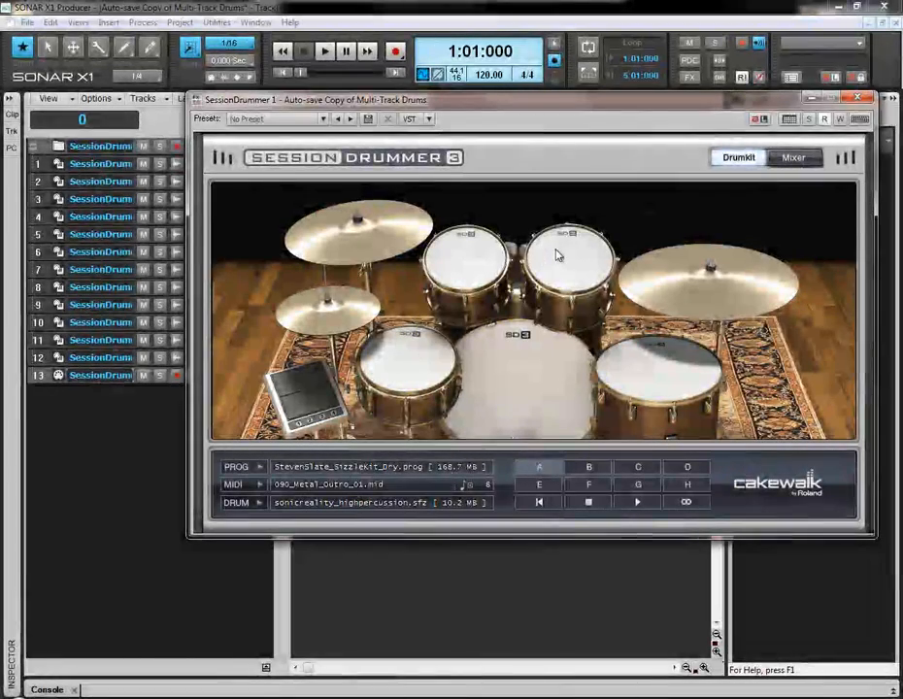
left_click_drag(478, 110, 549, 100)
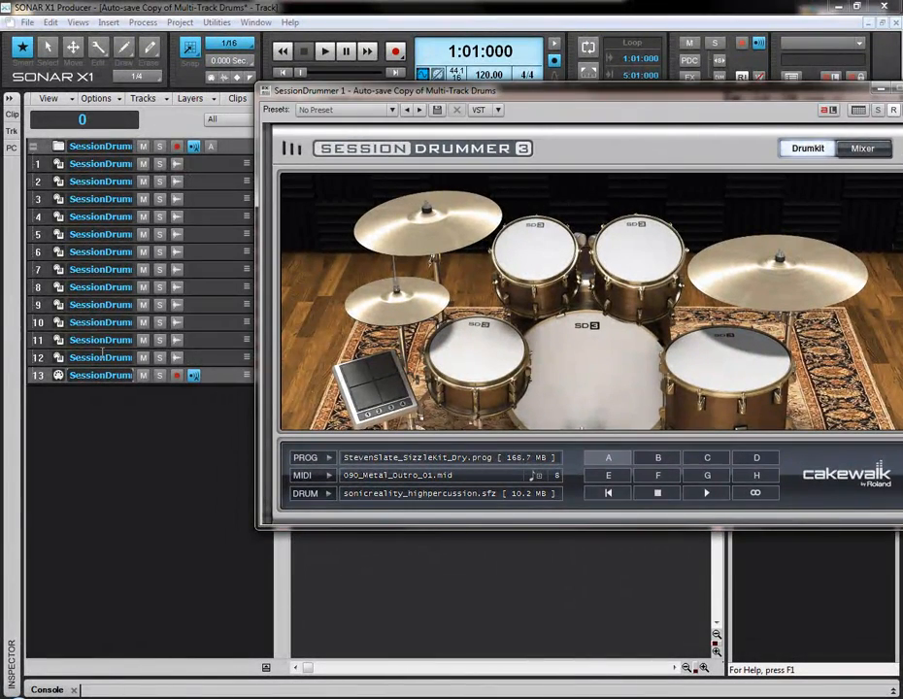
left_click_drag(428, 97, 347, 88)
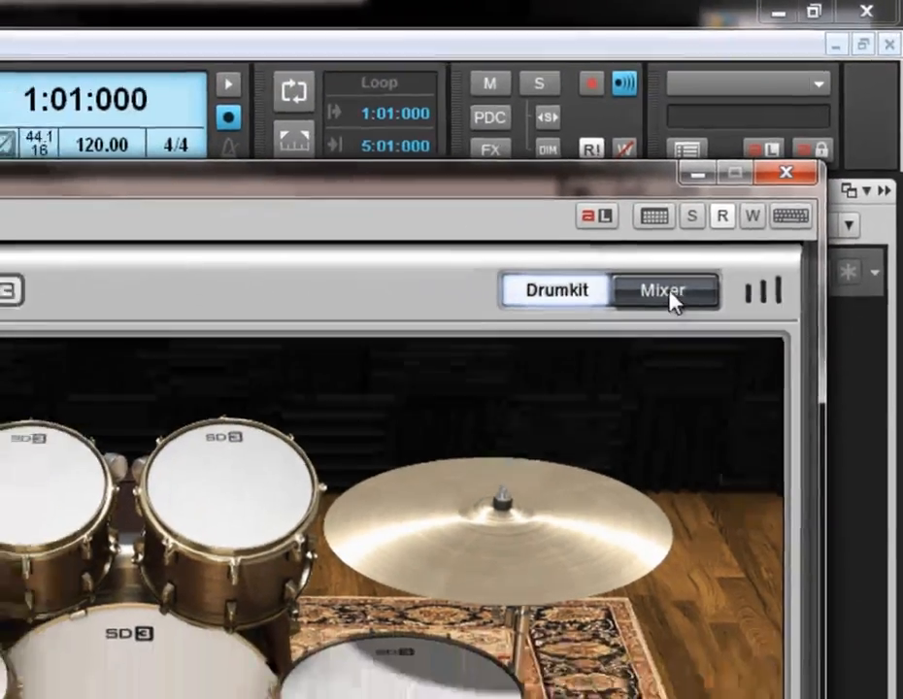
left_click(664, 337)
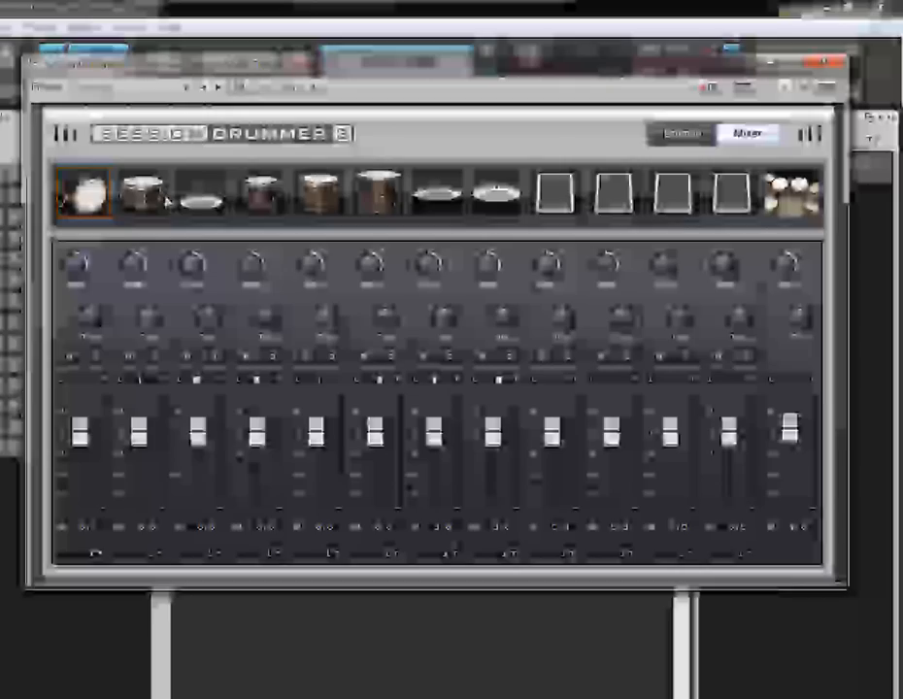
left_click_drag(429, 75, 572, 74)
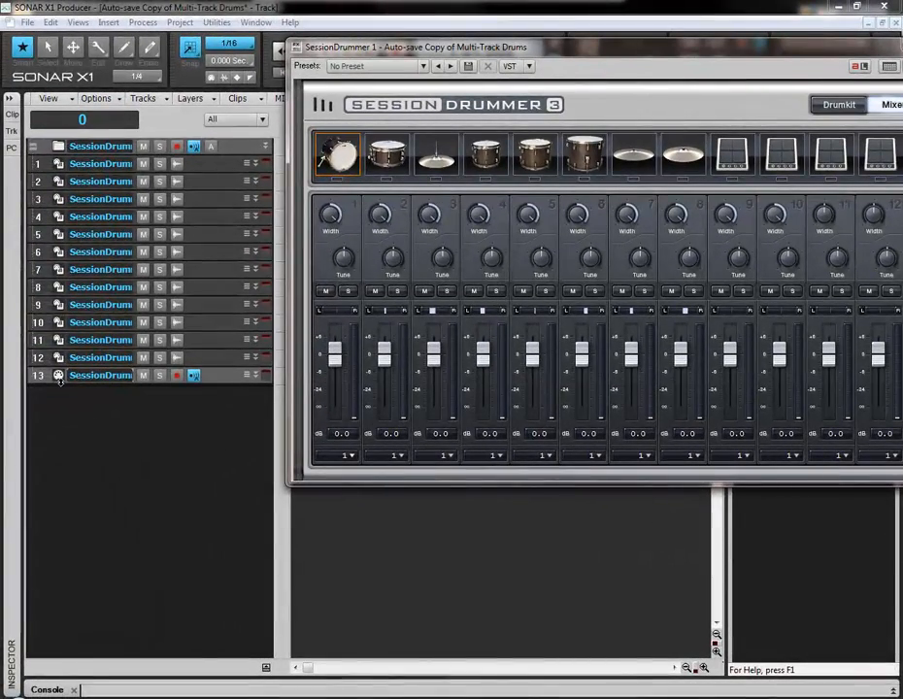
left_click_drag(612, 41, 567, 58)
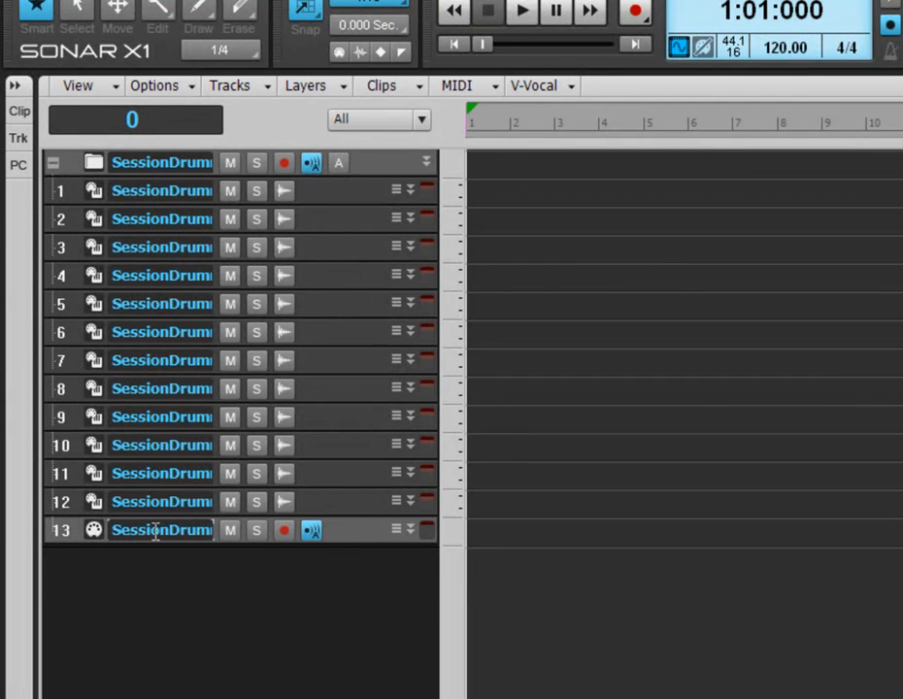
- Move the MIDI track 13 to the first position in the synth folder and rename it Source
left_click_drag(344, 529, 332, 180)
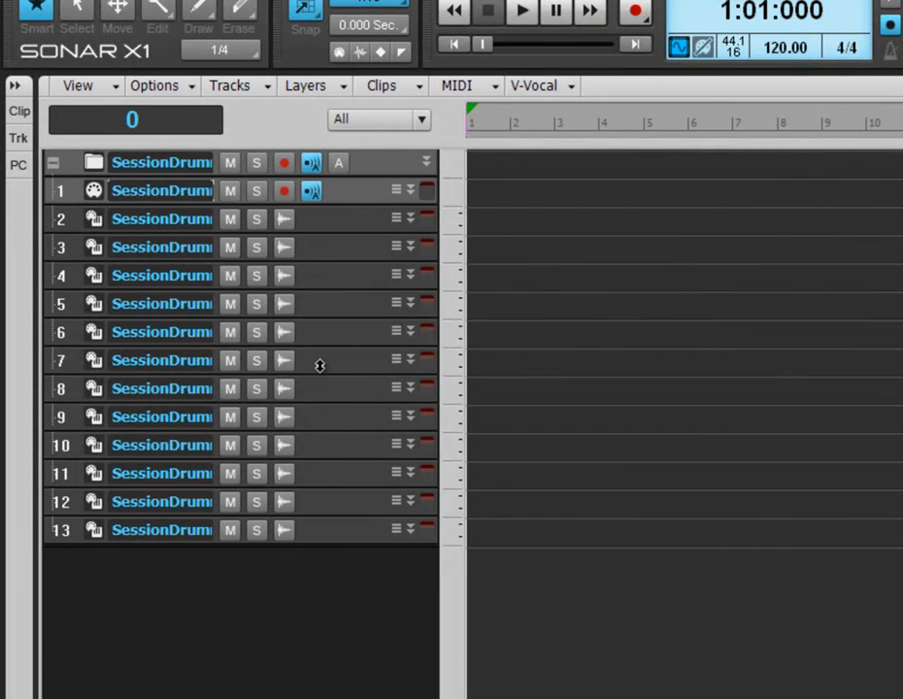
double_click(165, 194)
type("S")
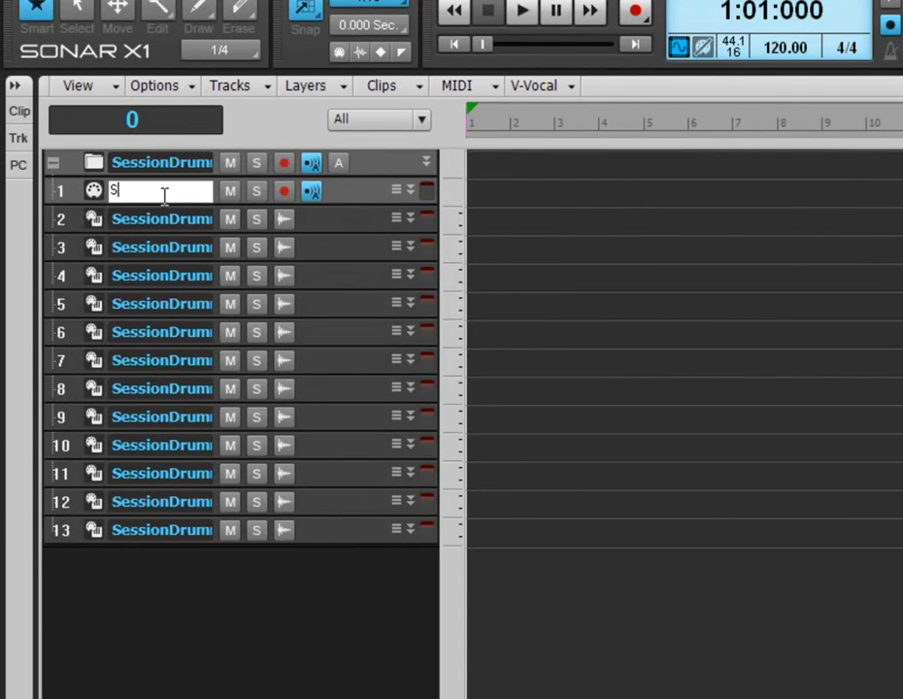
type("ource")
key("Return")
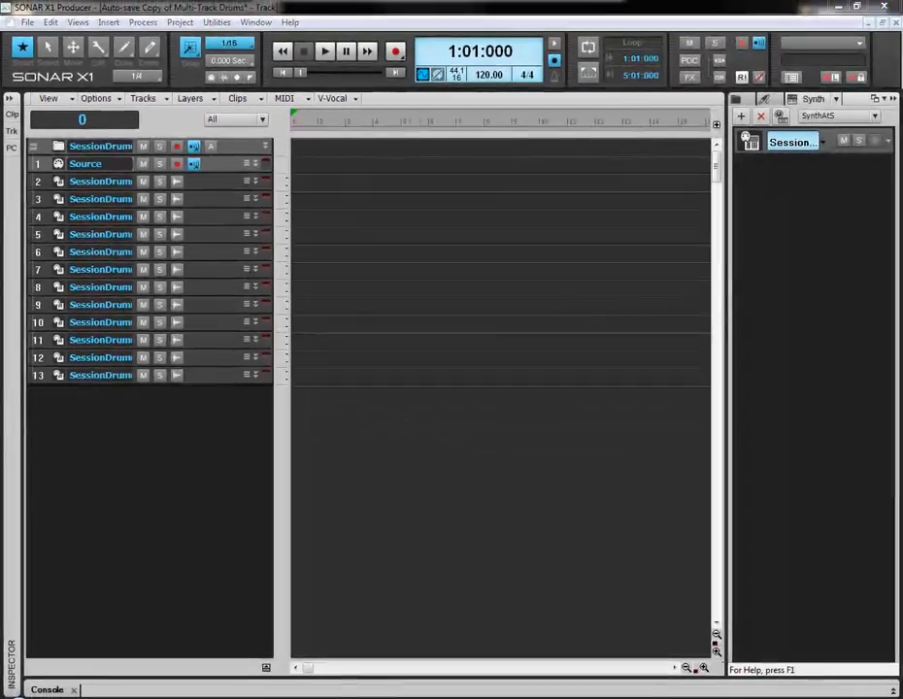
- Place the Session Drummer mixer beside the track list and audition the kick drum pad
left_click_drag(901, 184, 451, 99)
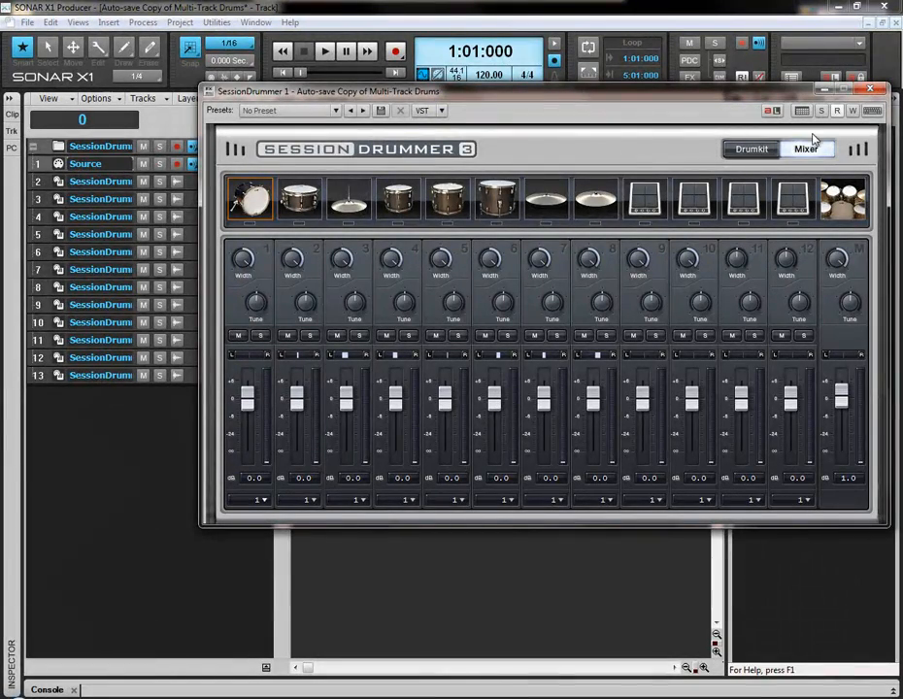
left_click_drag(349, 92, 437, 36)
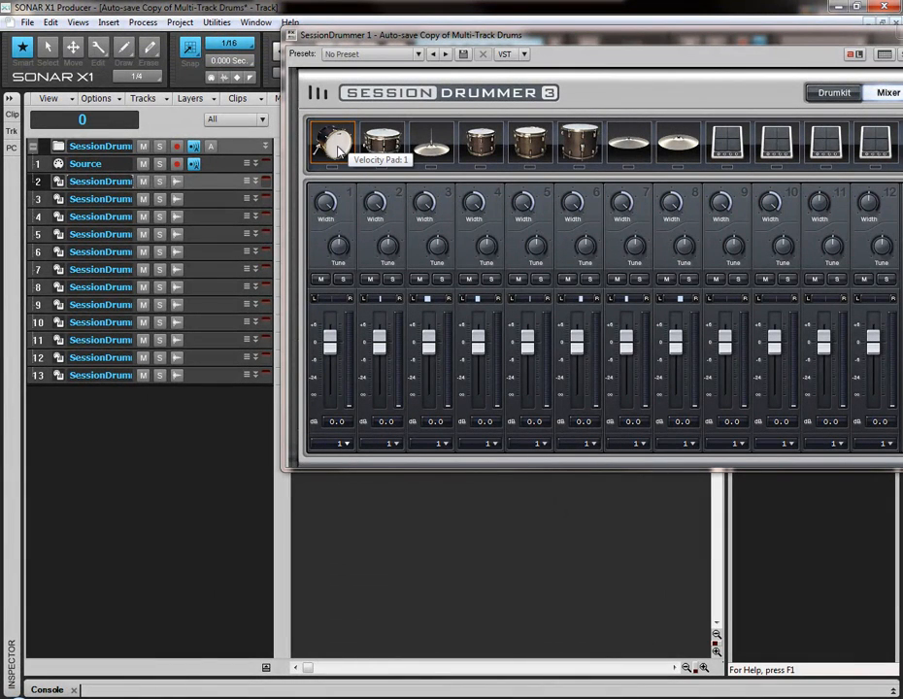
left_click(335, 146)
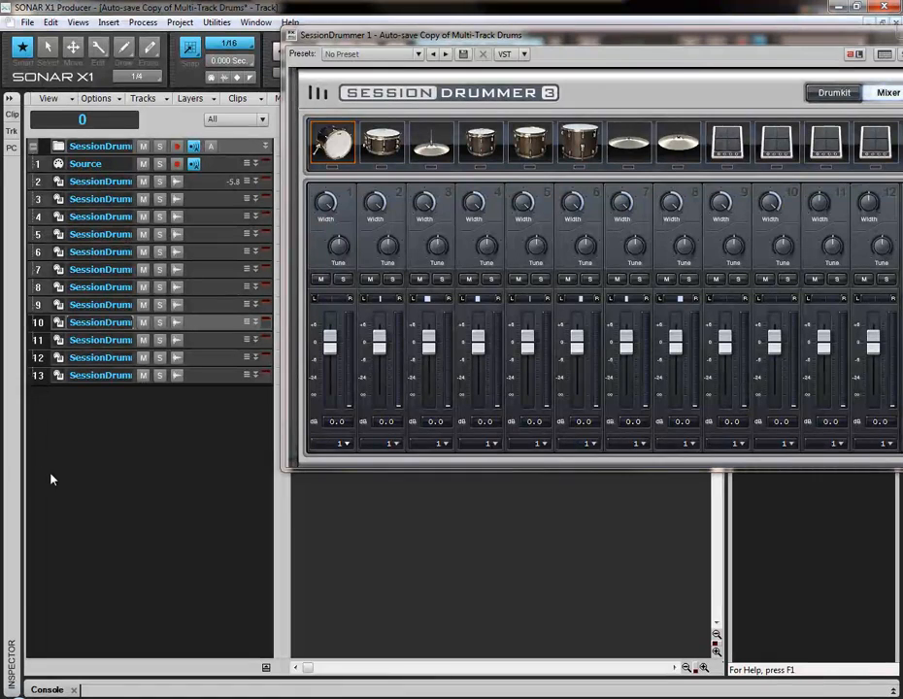
- Delete the four surplus audio tracks 10 to 13 from the Session Drummer folder
right_click(42, 326)
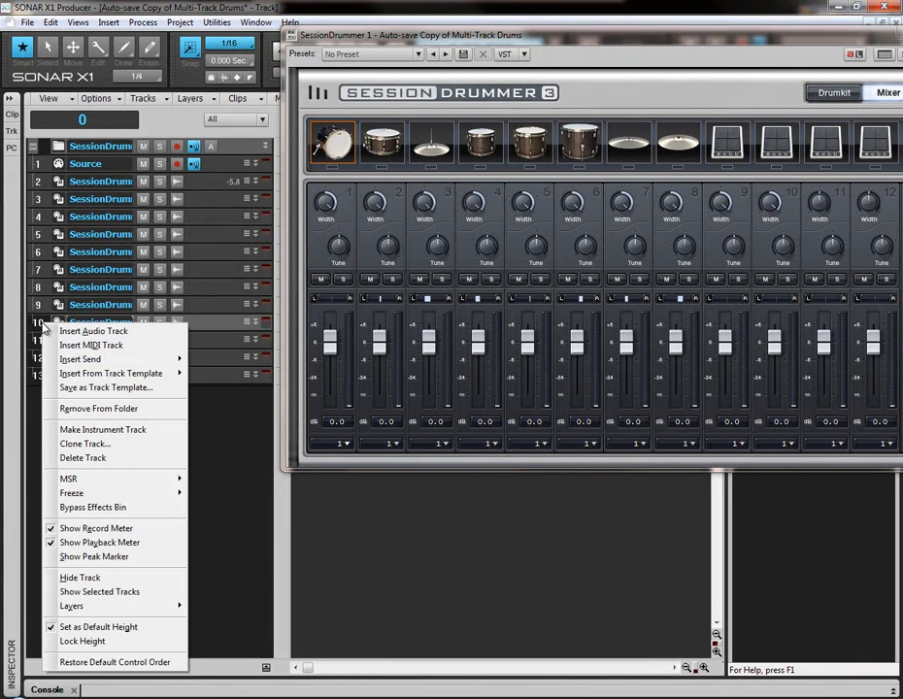
left_click(102, 462)
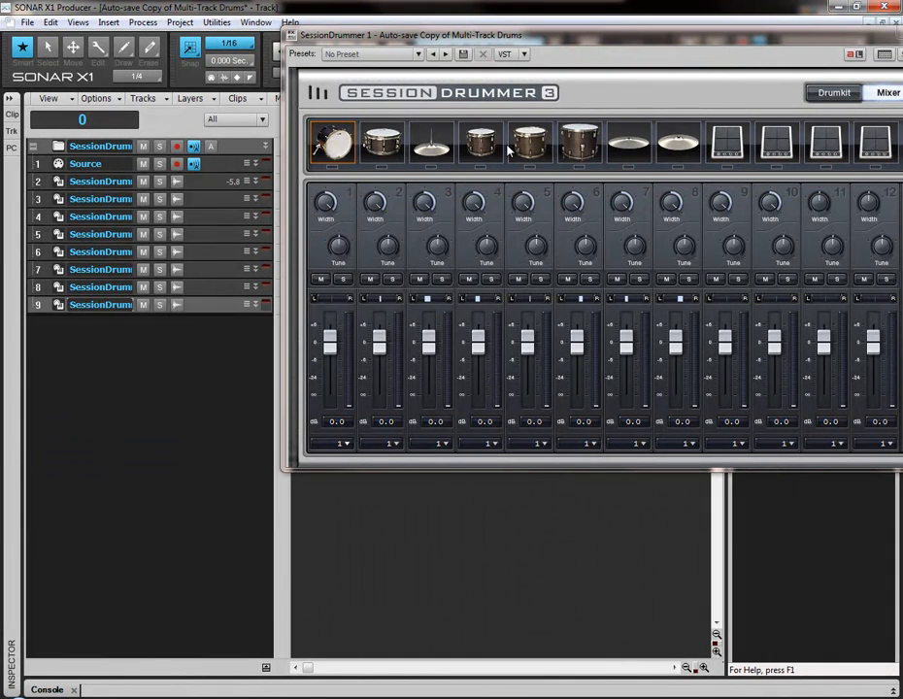
left_click_drag(529, 41, 538, 39)
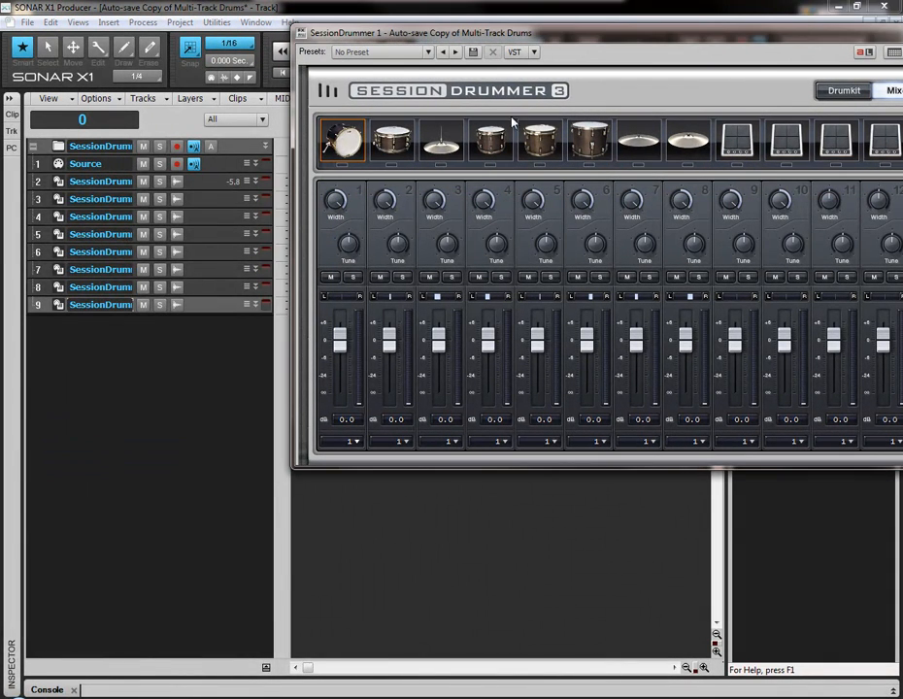
- Route mixer channels 2, 3 and 4 (snare, hi-hat, first tom) to outputs 2, 3 and 4 respectively
left_click(36, 181)
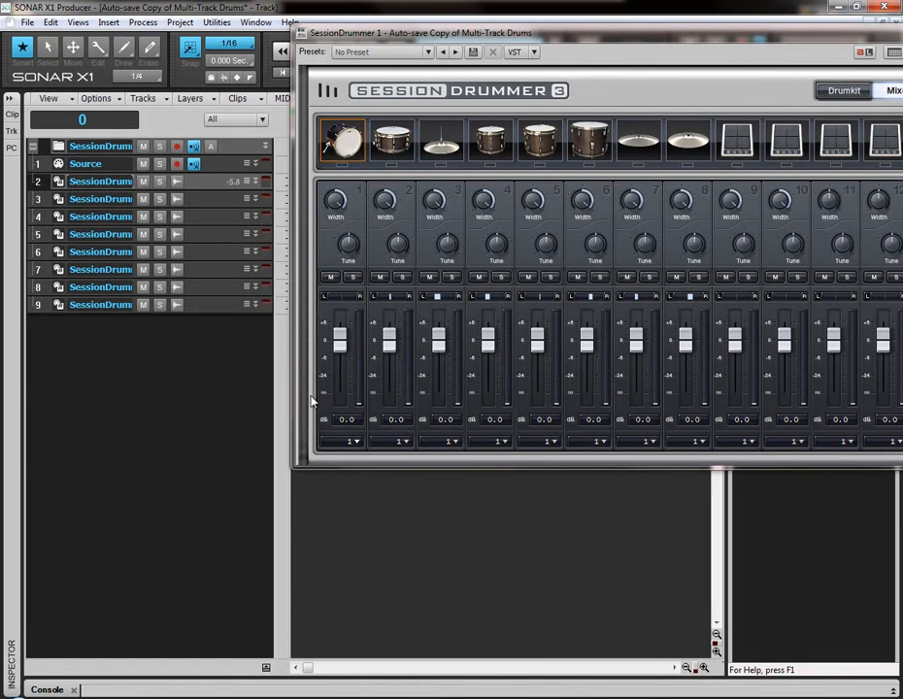
left_click(406, 442)
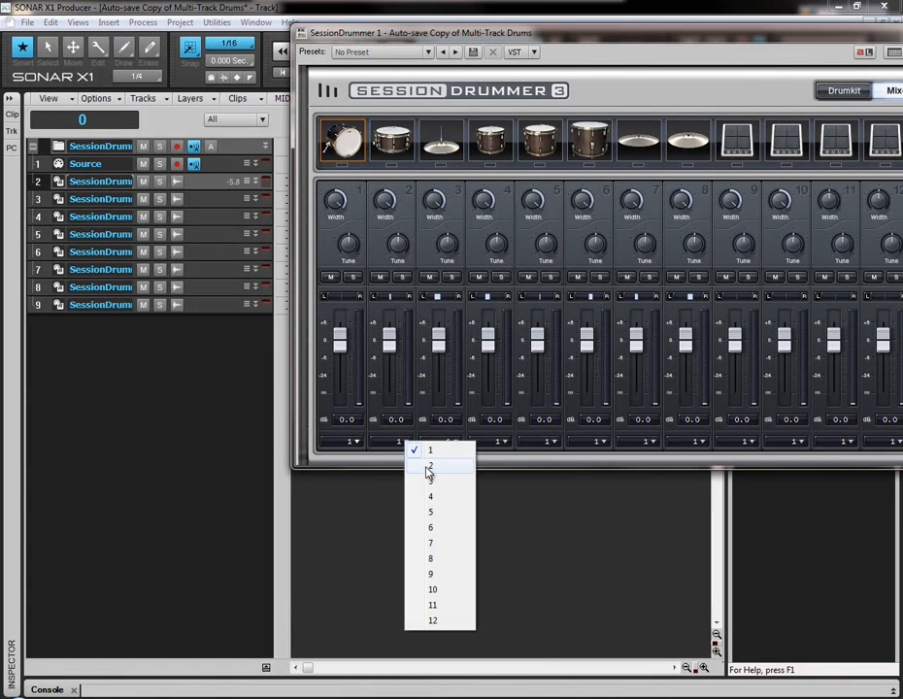
left_click(427, 466)
left_click(456, 443)
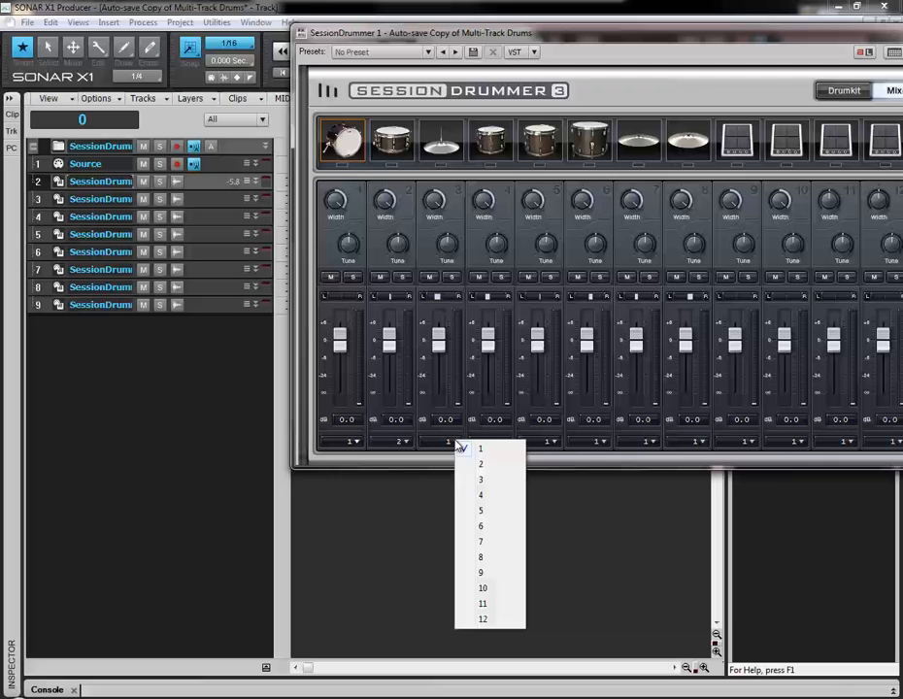
left_click(494, 482)
left_click(508, 445)
left_click(533, 496)
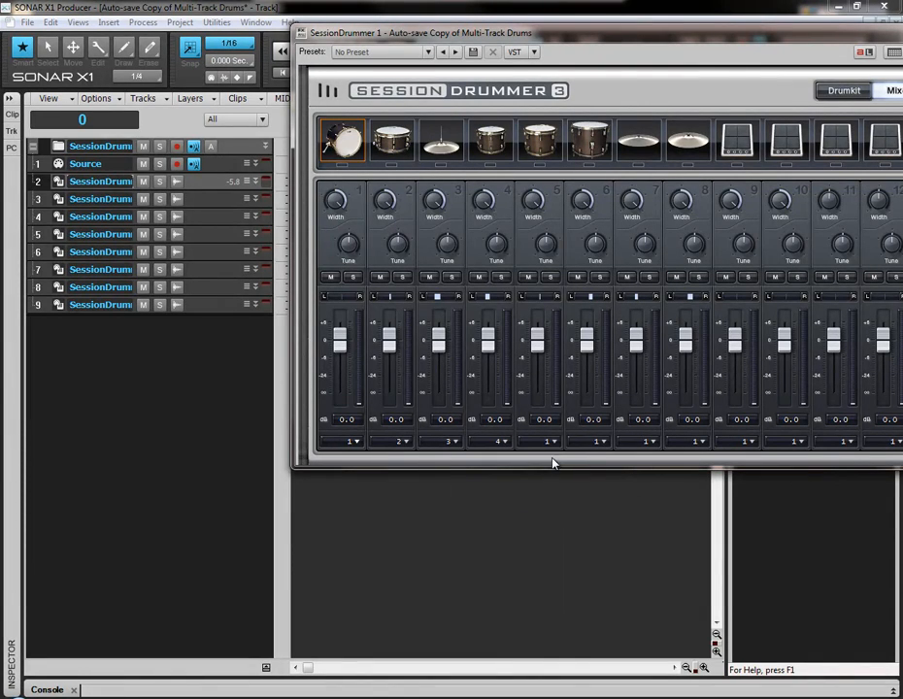
- Route mixer channels 5, 6, 7 and 8 (remaining toms and both cymbals) to outputs 5, 6, 7 and 8 respectively
left_click(549, 443)
left_click(583, 515)
left_click(599, 442)
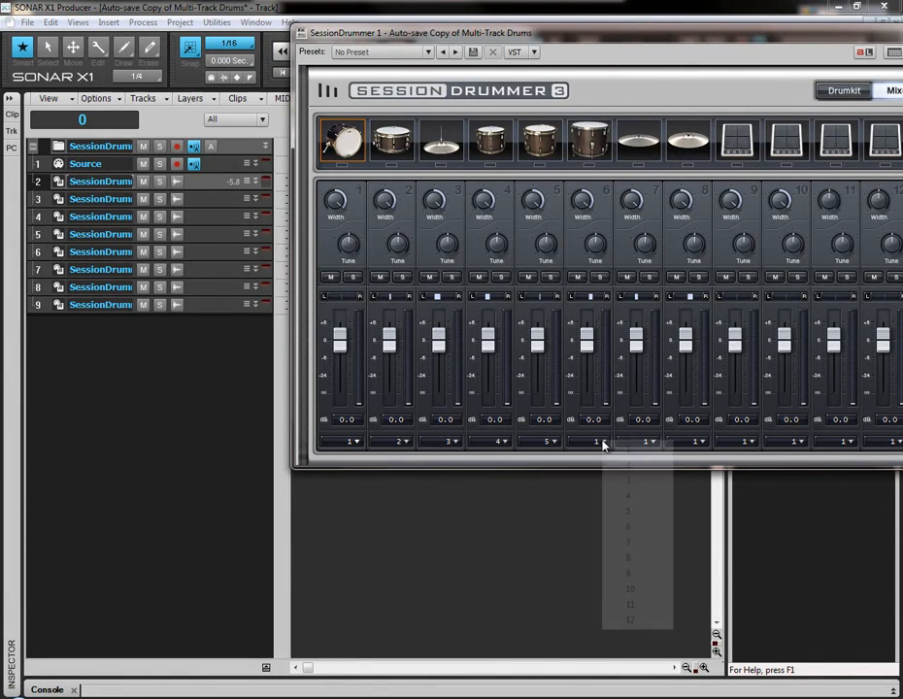
left_click(631, 531)
left_click(650, 443)
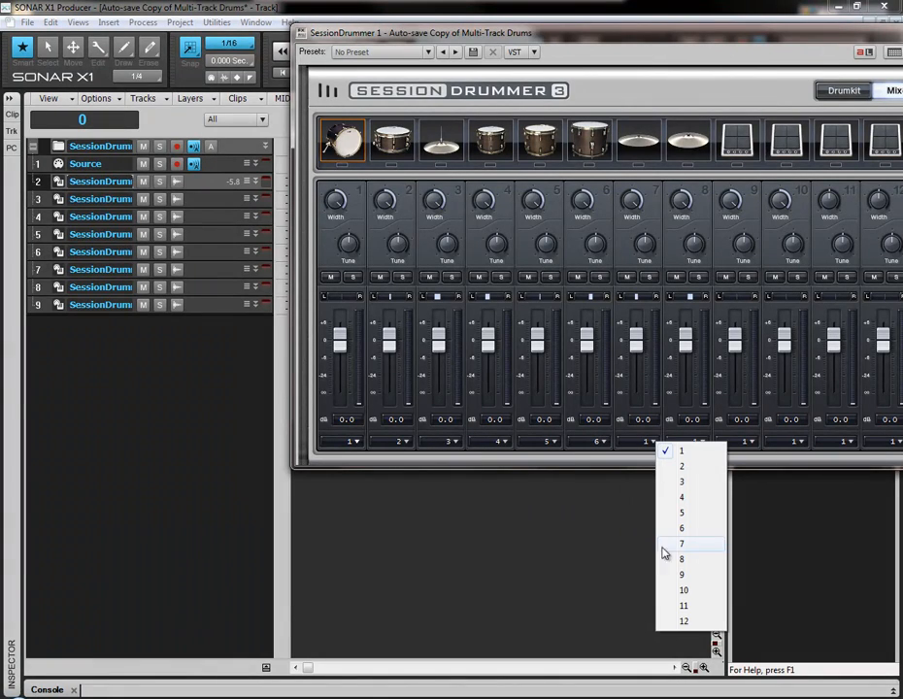
left_click(693, 547)
left_click(700, 443)
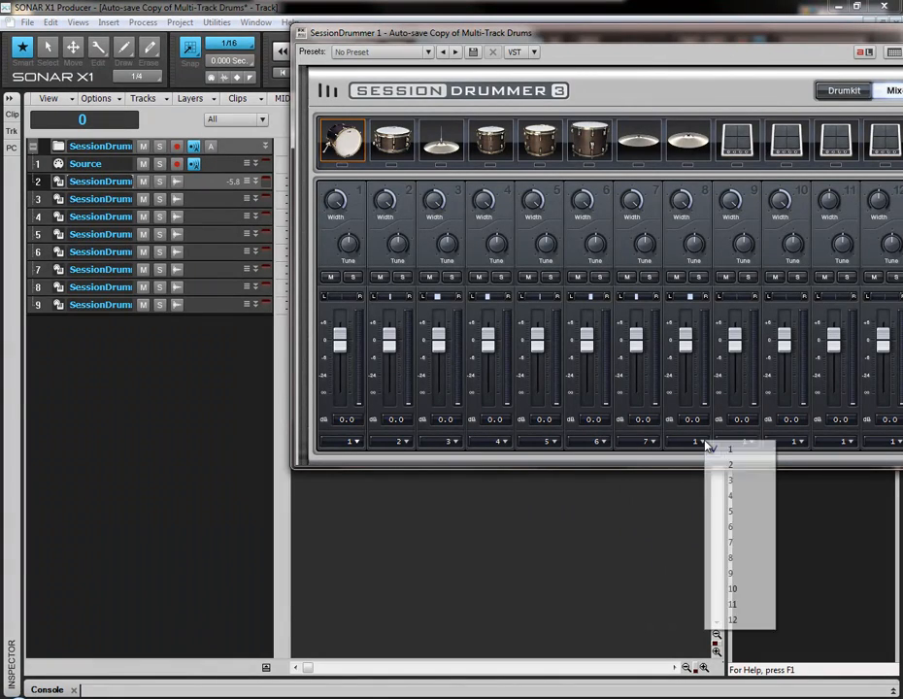
left_click(739, 561)
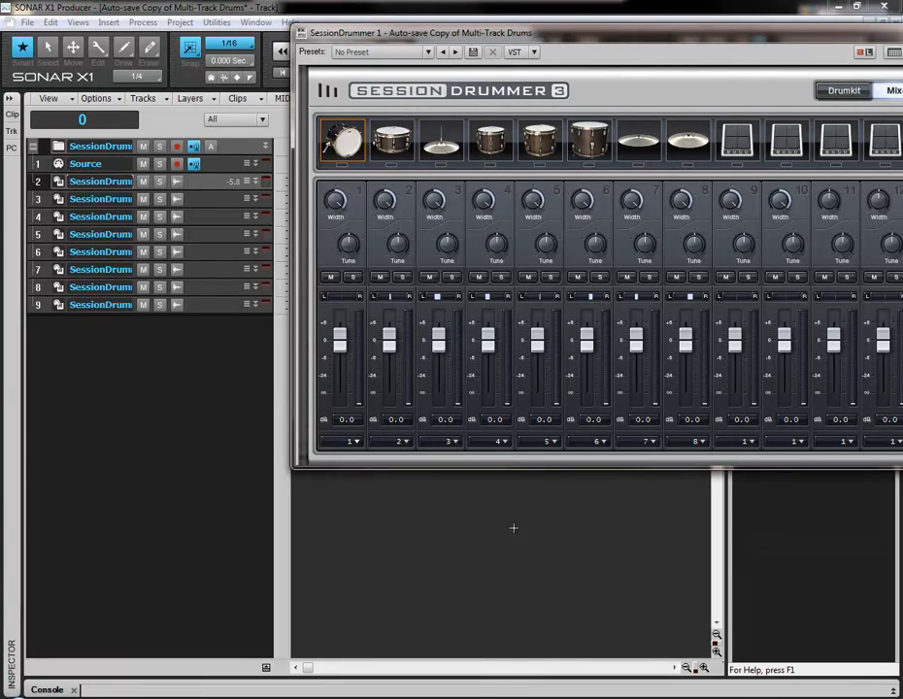
- Audition the kick, snare, three toms and both cymbals to check their routing to separate tracks, and close the Session Drummer window
left_click(347, 143)
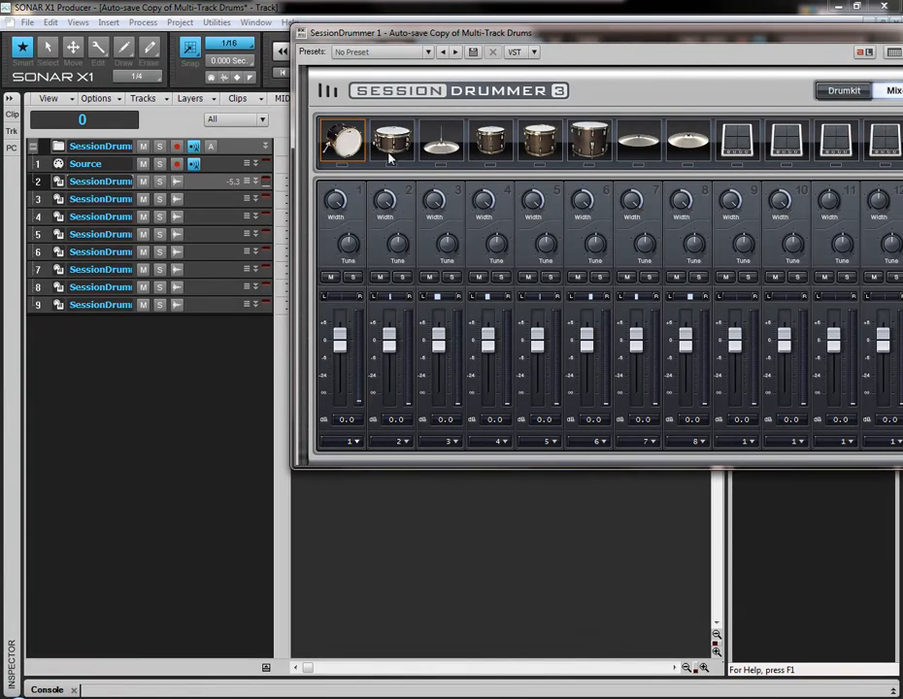
left_click(390, 156)
left_click(493, 143)
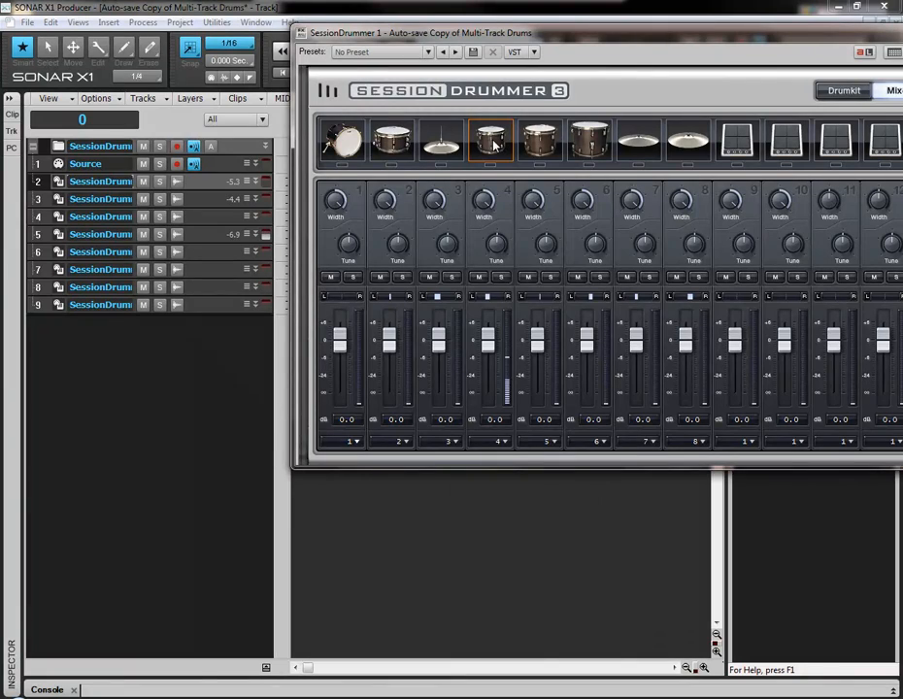
left_click(546, 148)
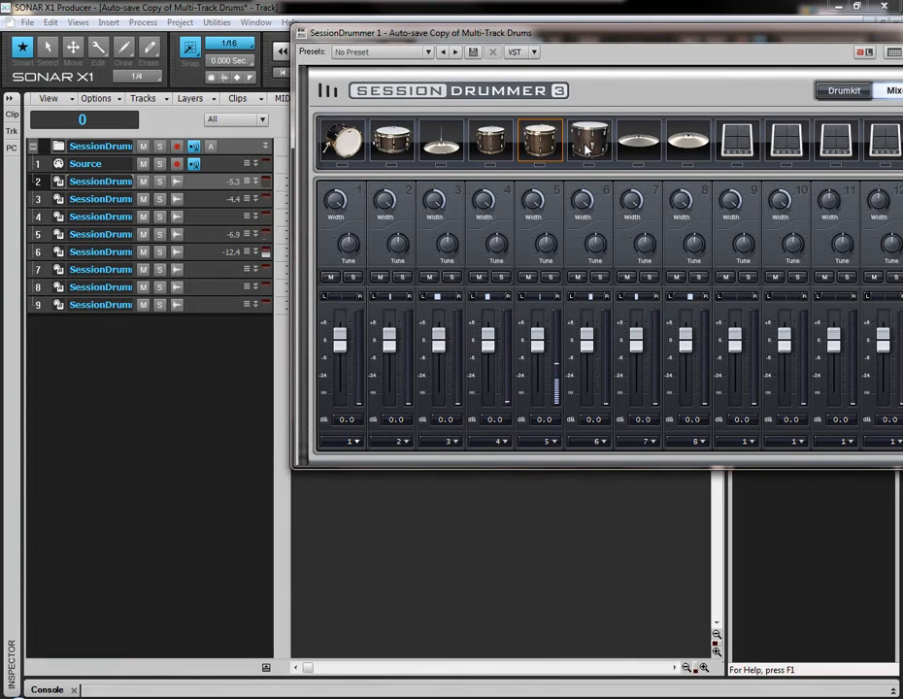
left_click(586, 147)
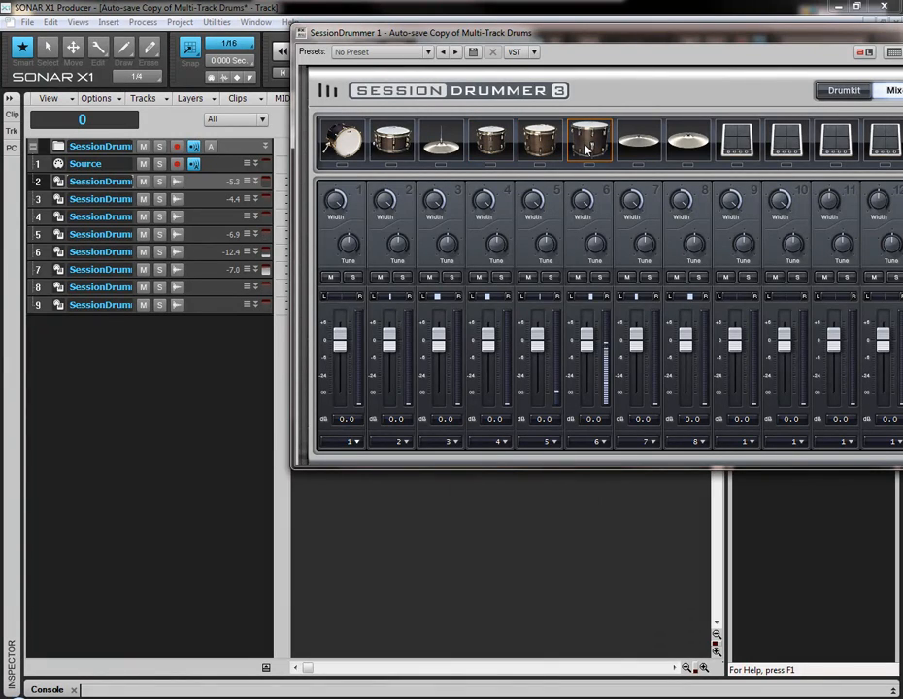
left_click(635, 145)
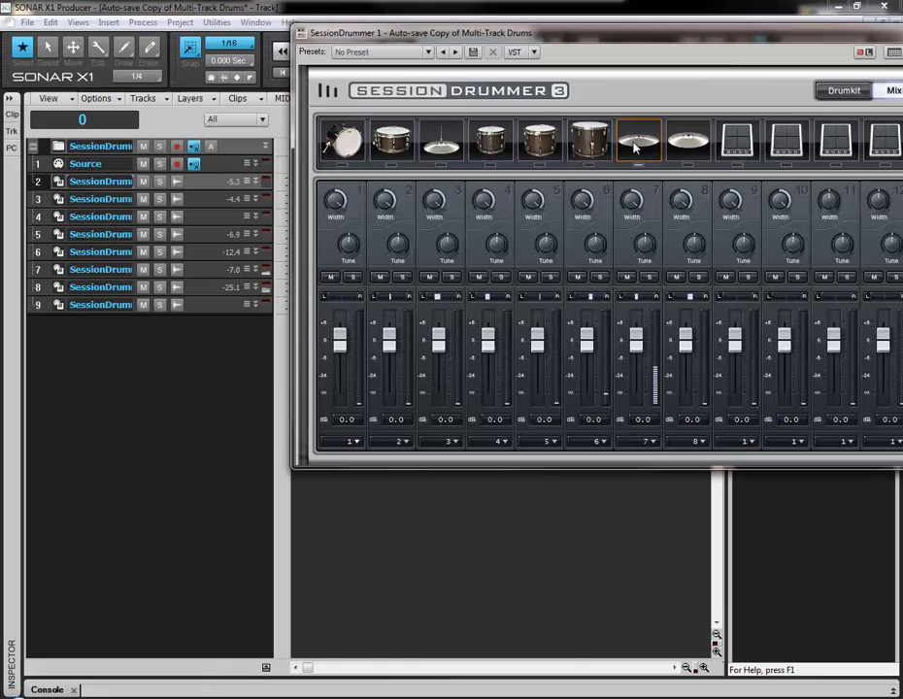
left_click(690, 146)
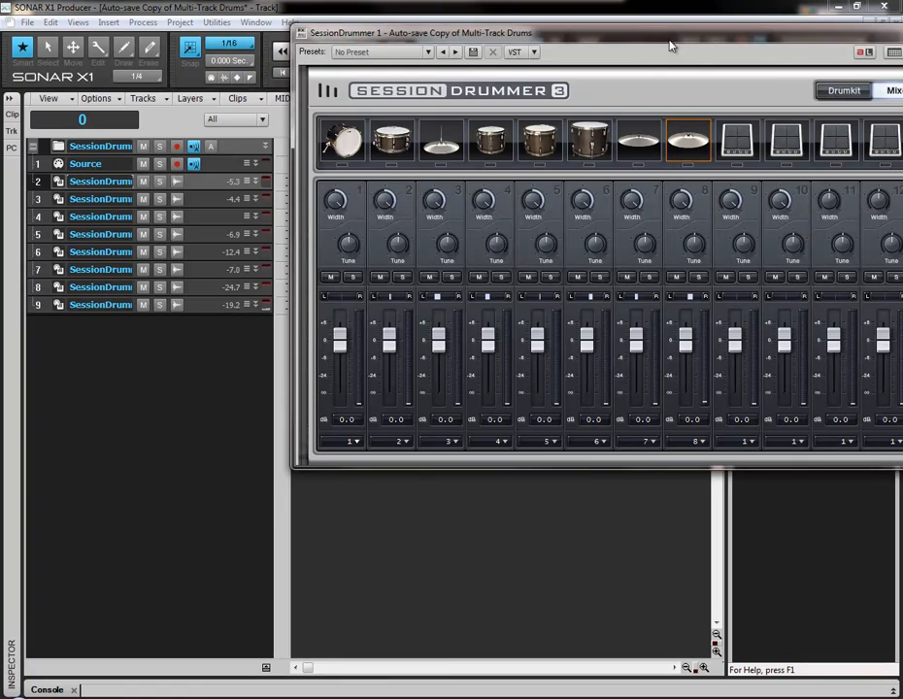
left_click_drag(674, 39, 567, 54)
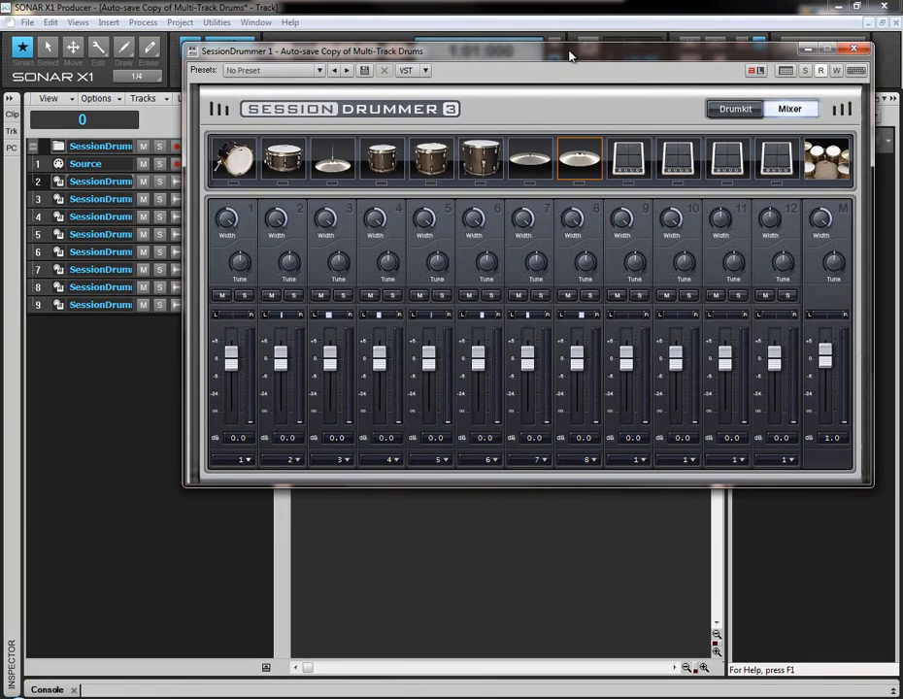
left_click(860, 51)
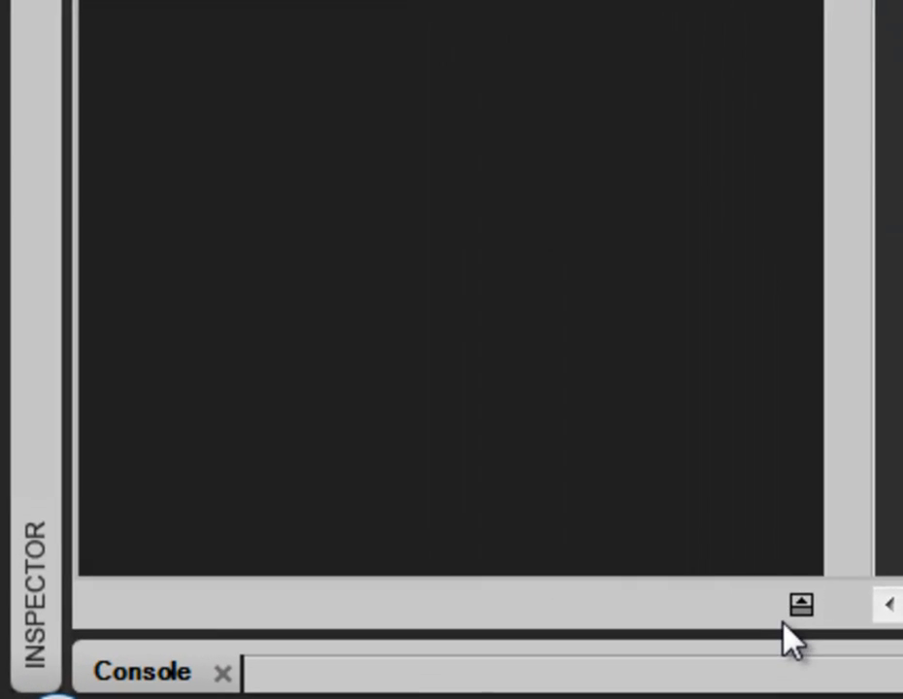
- Show the bus pane below the tracks and insert a stereo bus named Drum Bus
left_click(266, 666)
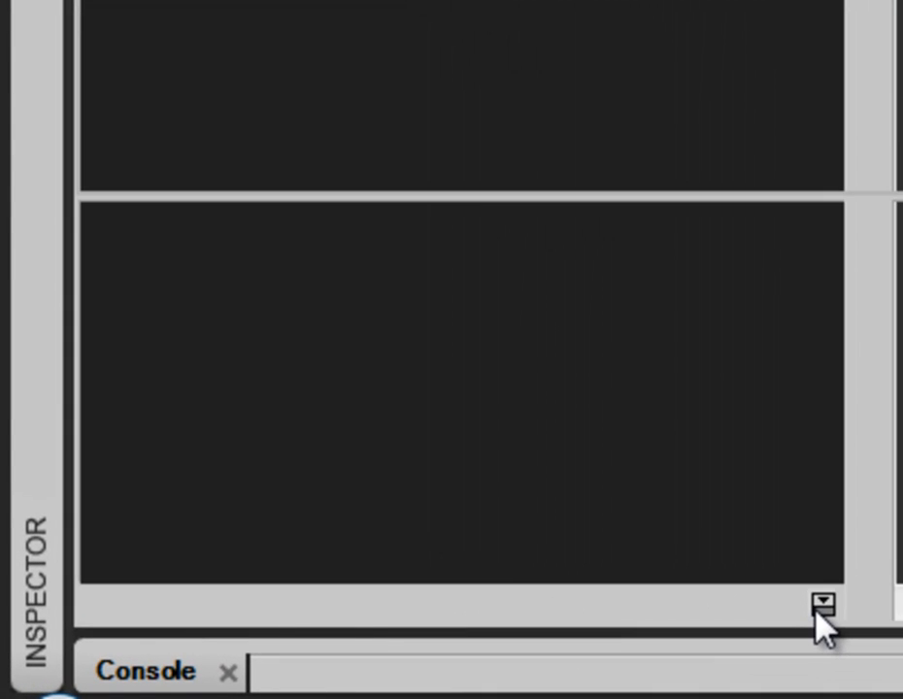
right_click(522, 304)
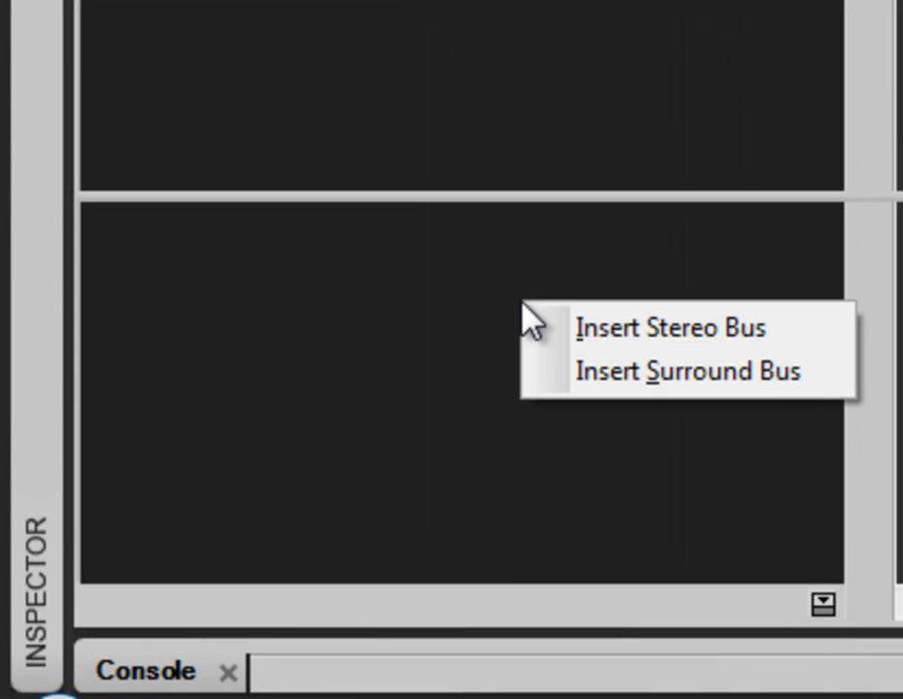
left_click(693, 327)
double_click(327, 231)
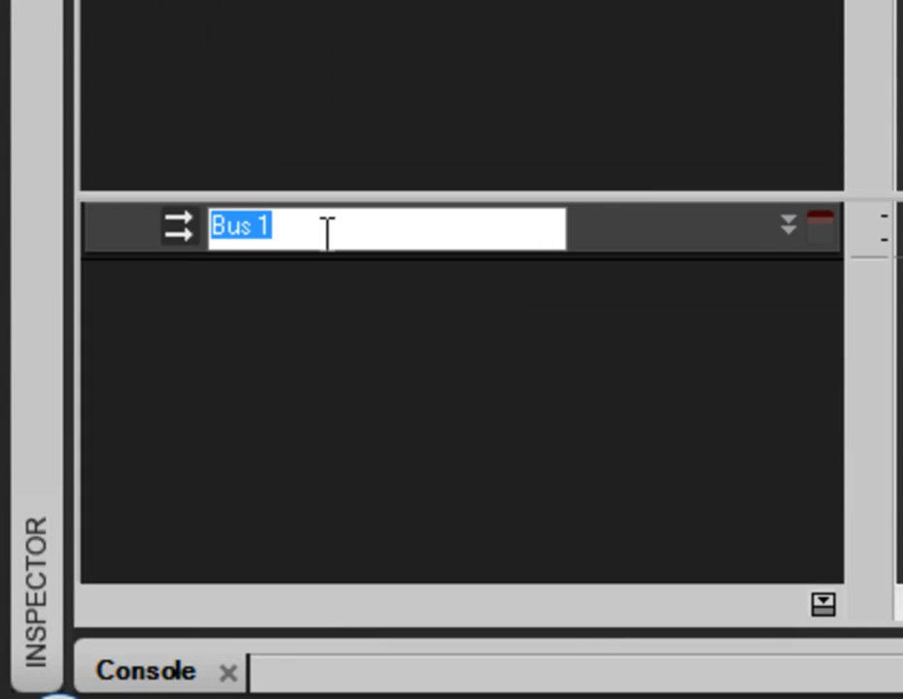
type("Drum B")
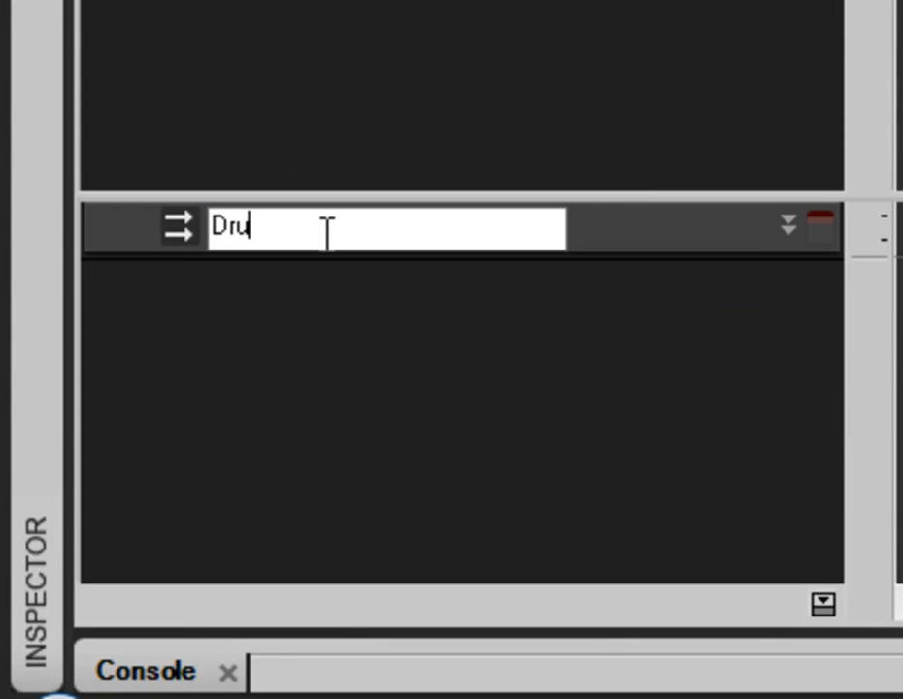
type("us")
key("Return")
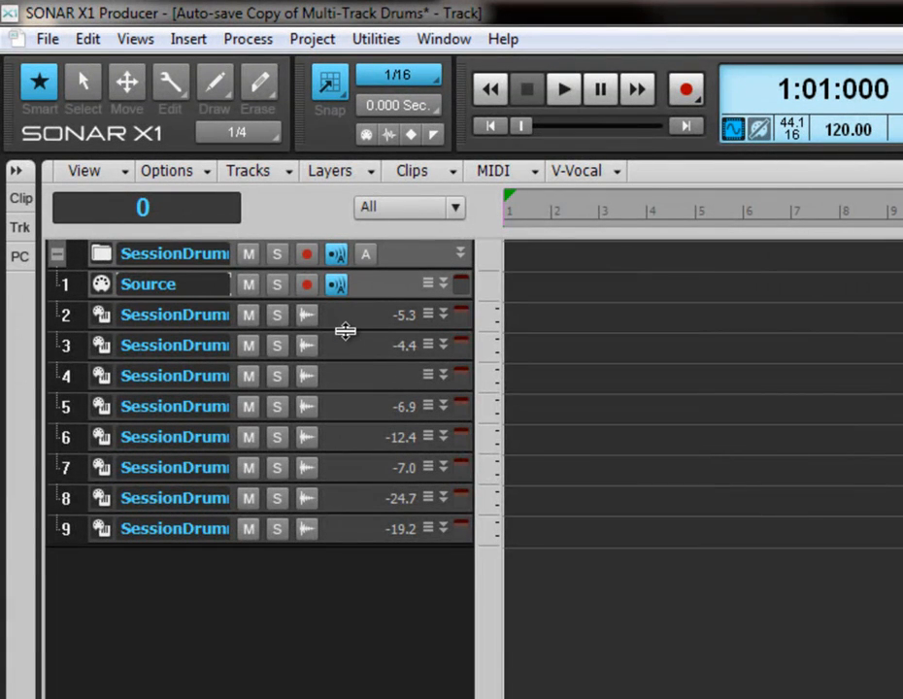
- Enlarge audio track 2 and set the track controls to show I/O
left_click_drag(345, 331, 356, 494)
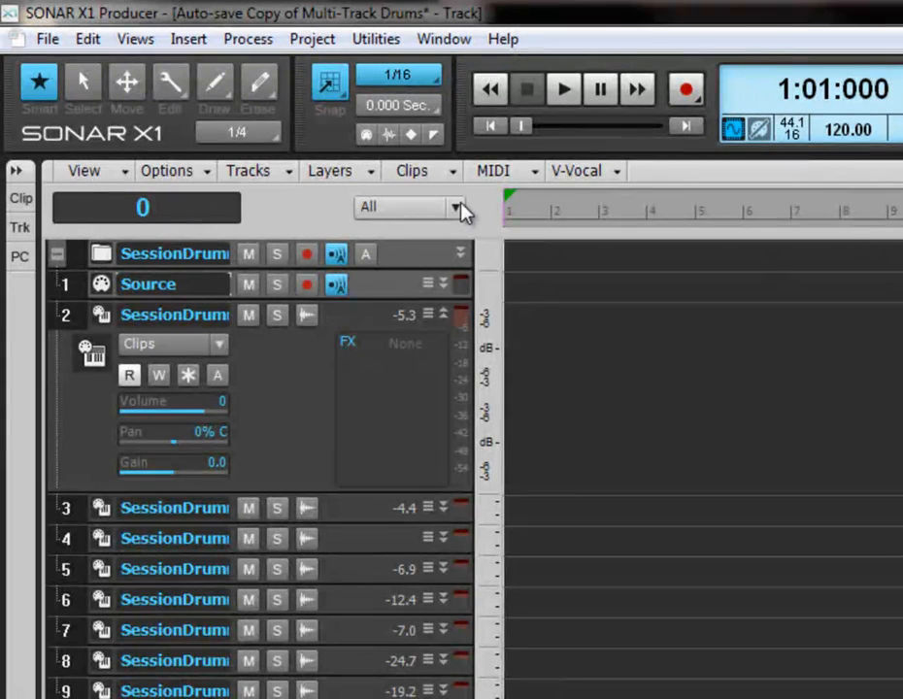
left_click(454, 206)
left_click(442, 335)
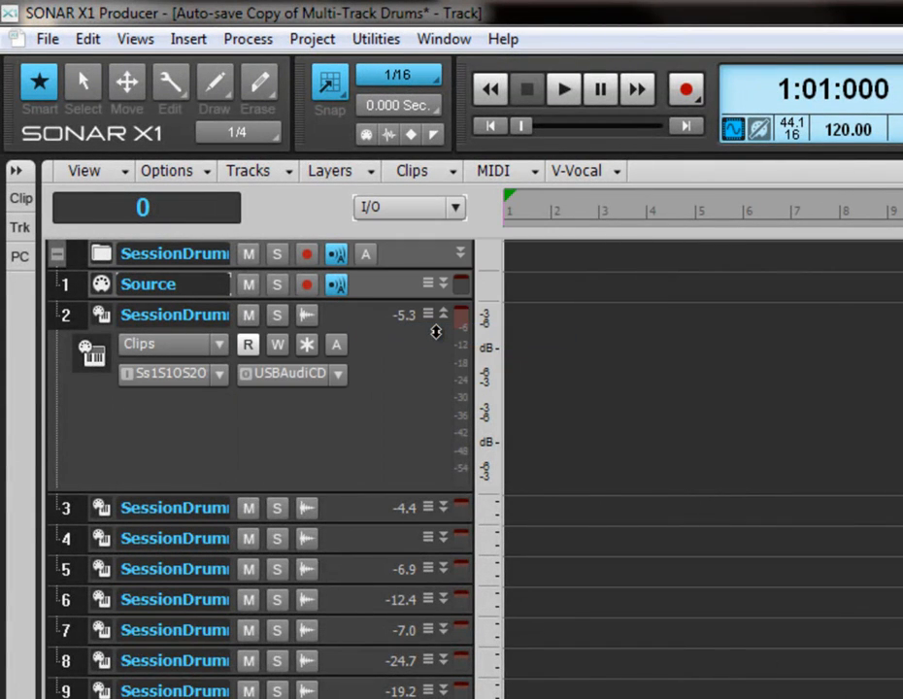
- Set the audio output of the selected drum audio tracks to Drum Bus in one operation
left_click(339, 376)
left_click(469, 500)
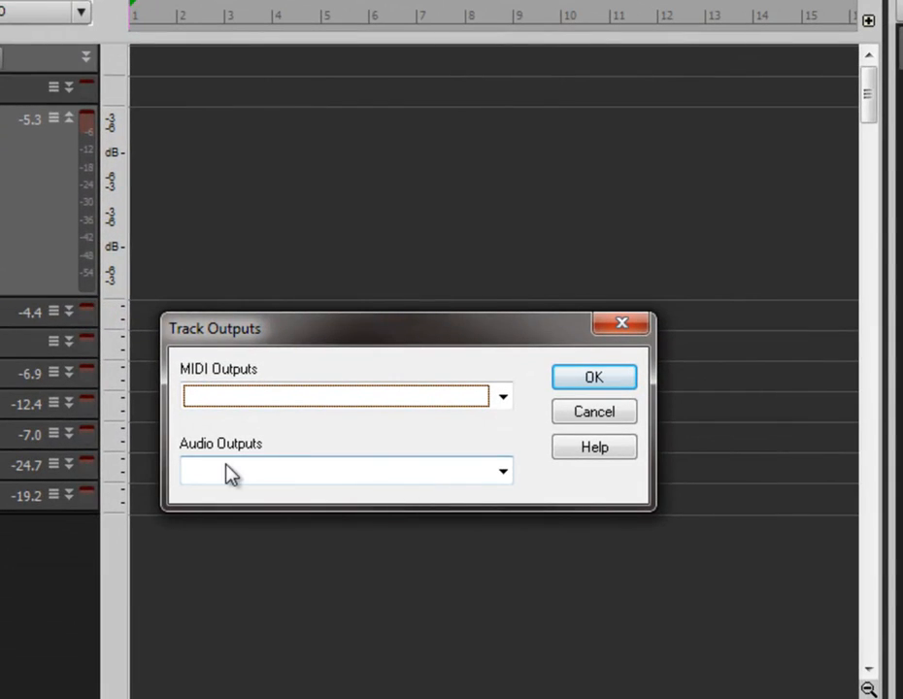
left_click(502, 472)
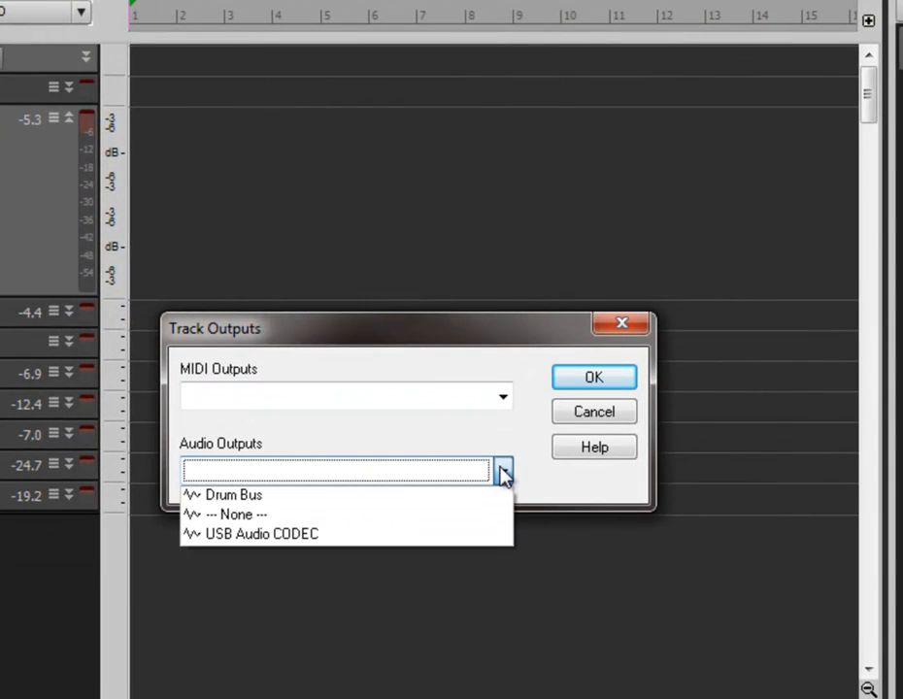
left_click(235, 497)
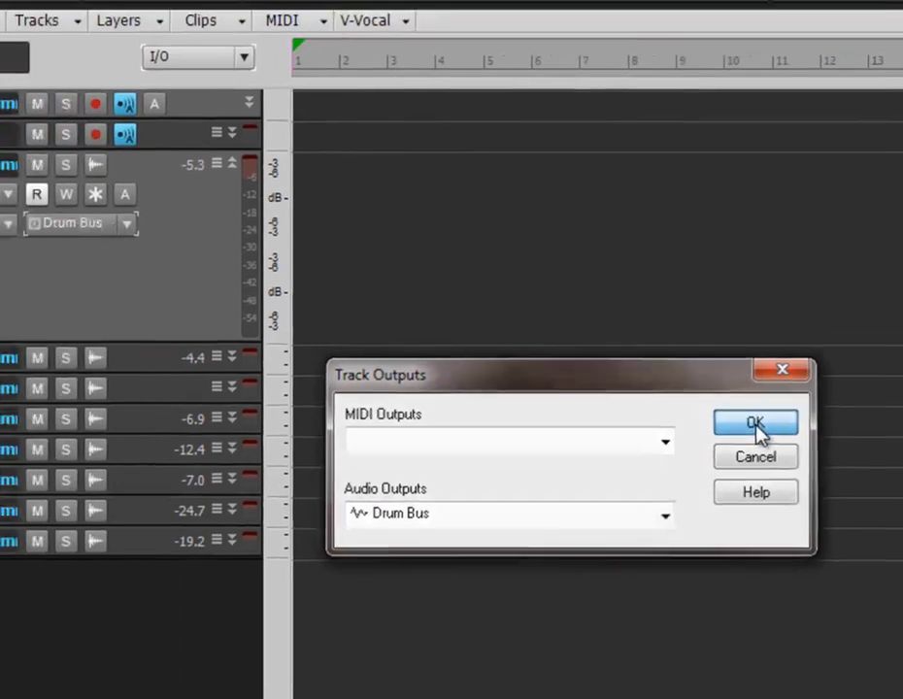
left_click(594, 378)
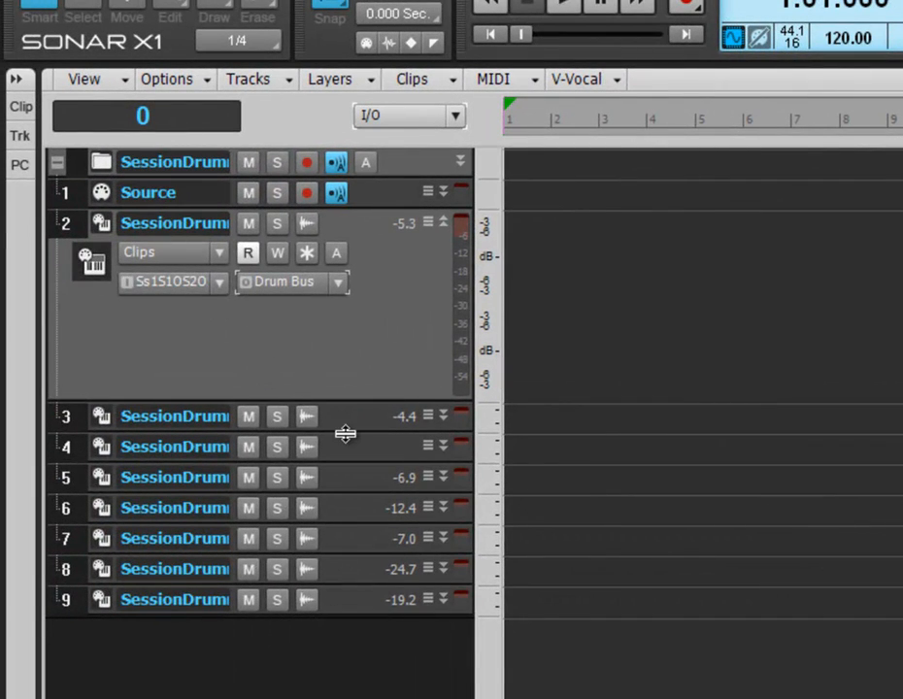
- Expand track 3 to check its output assignment, and collapse tracks 3 and 2 again
left_click_drag(349, 431, 348, 524)
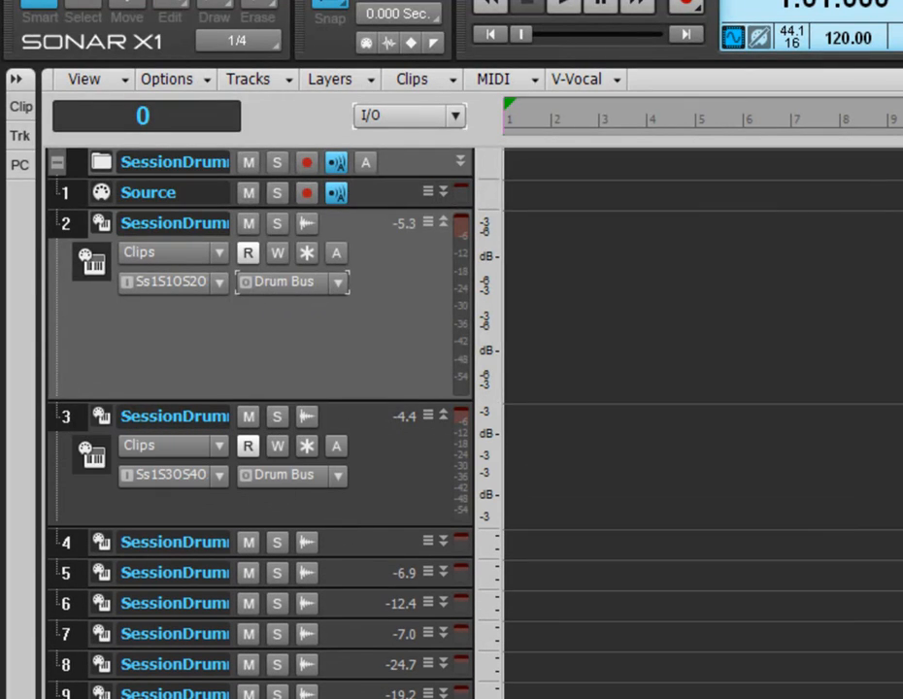
left_click(443, 415)
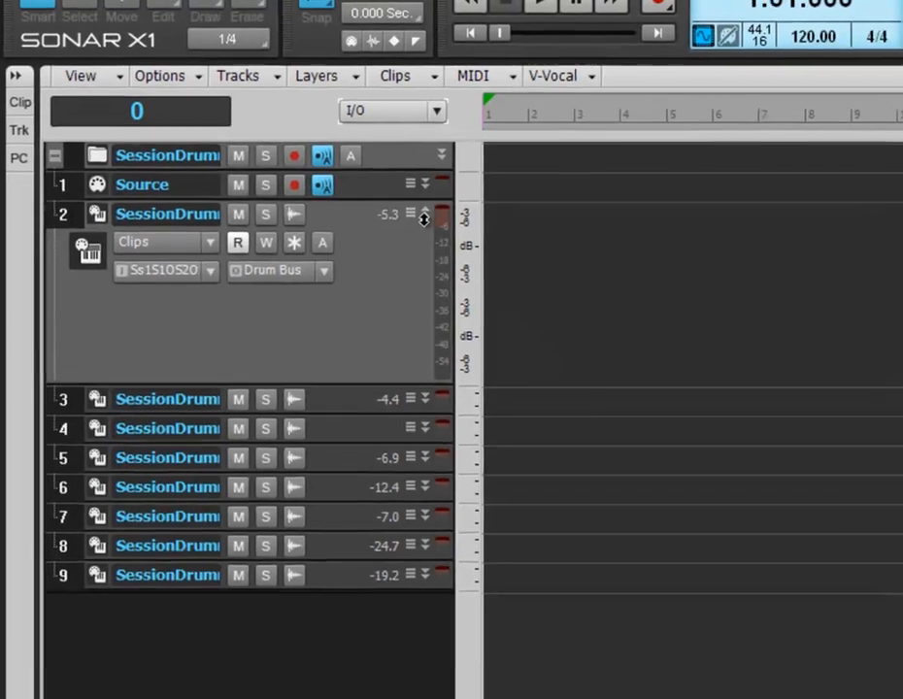
left_click(442, 222)
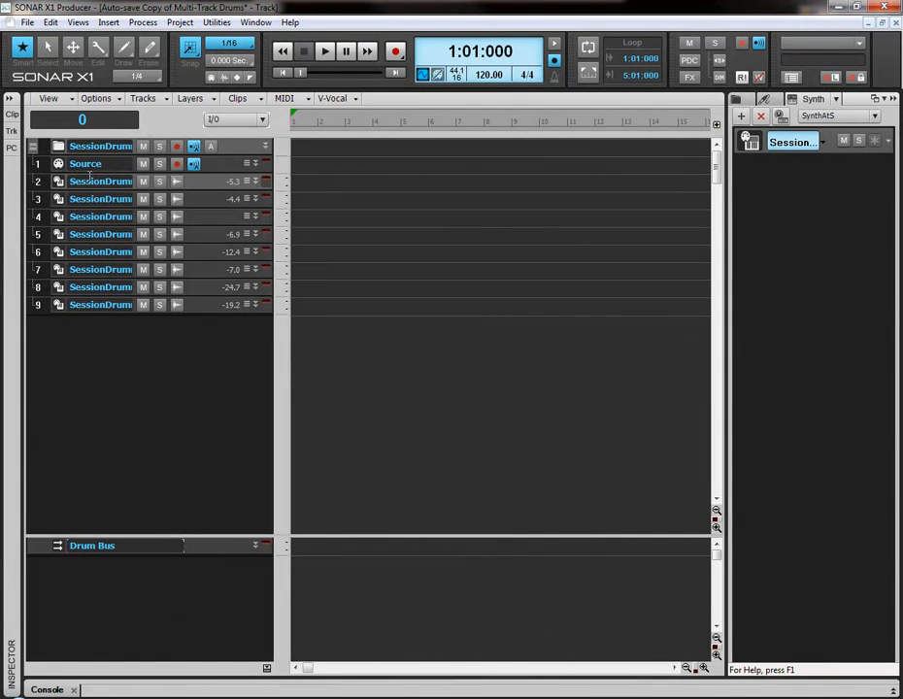
- Reopen the Session Drummer window beside the track list for reference and rename audio track 2 Kick
left_click(750, 148)
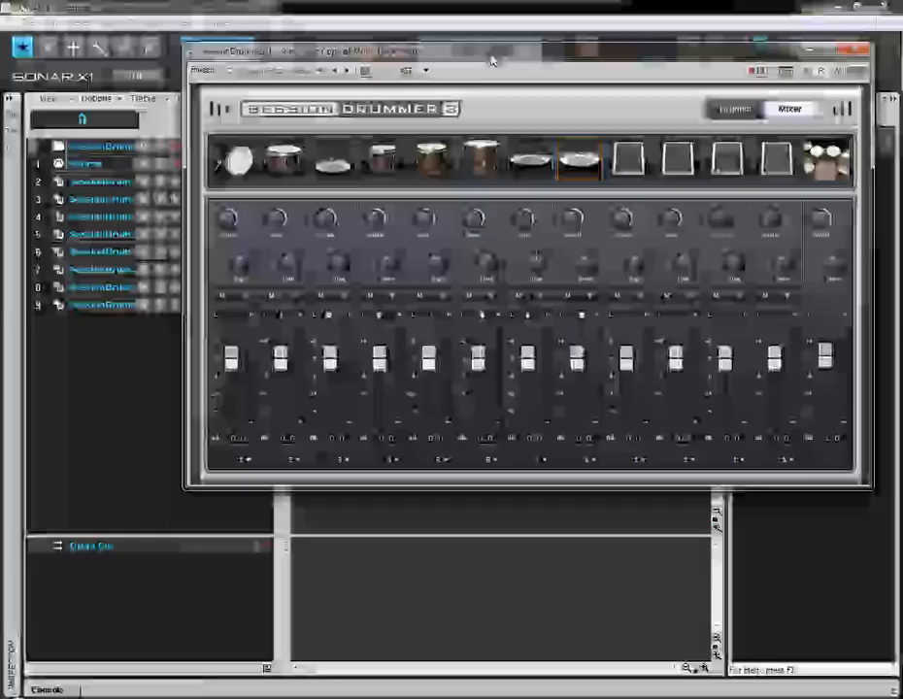
left_click_drag(493, 56, 595, 73)
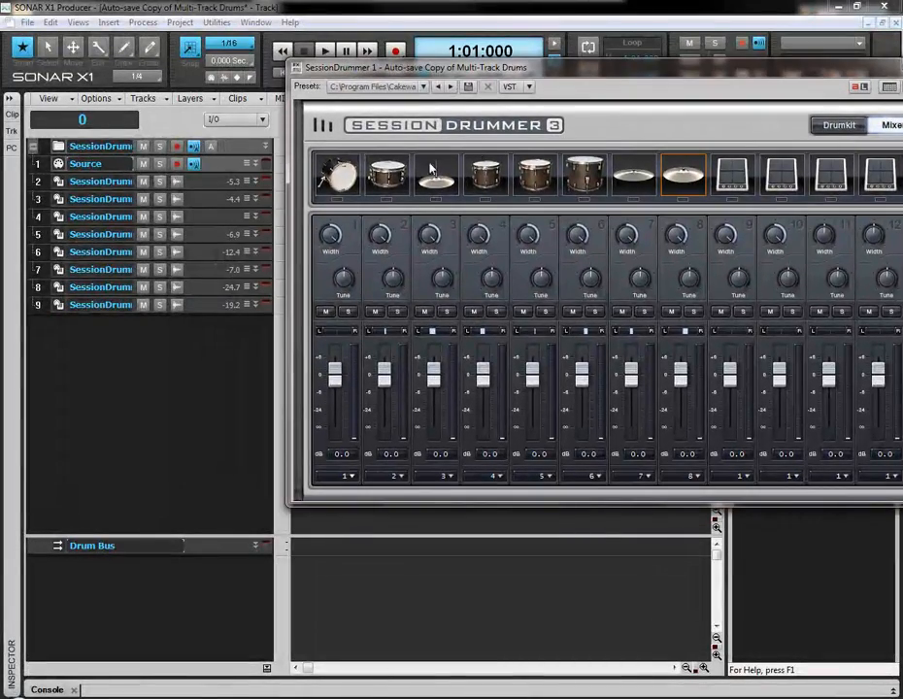
double_click(99, 181)
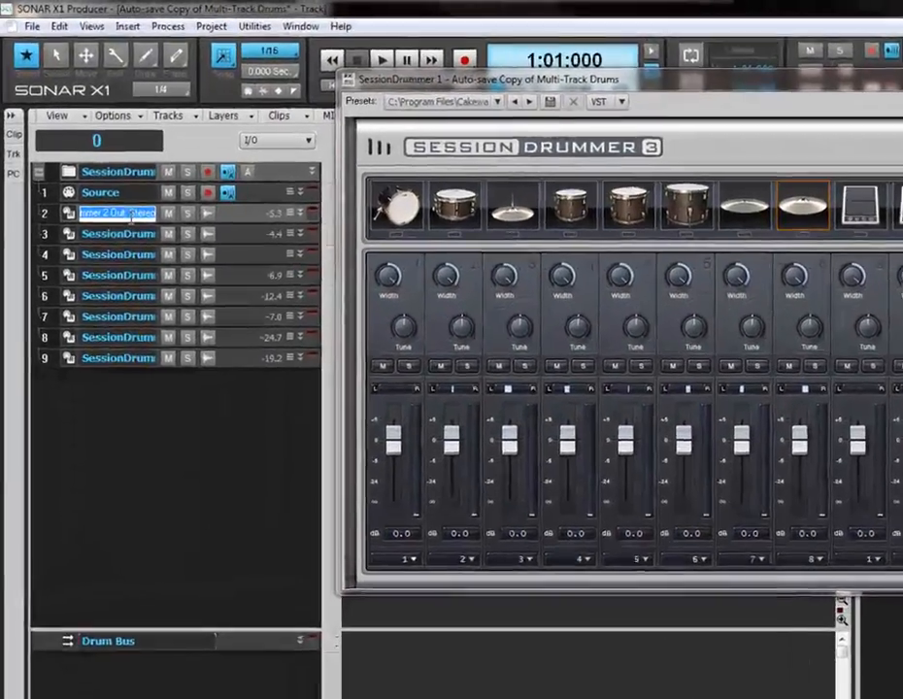
type("Kick")
key("Return")
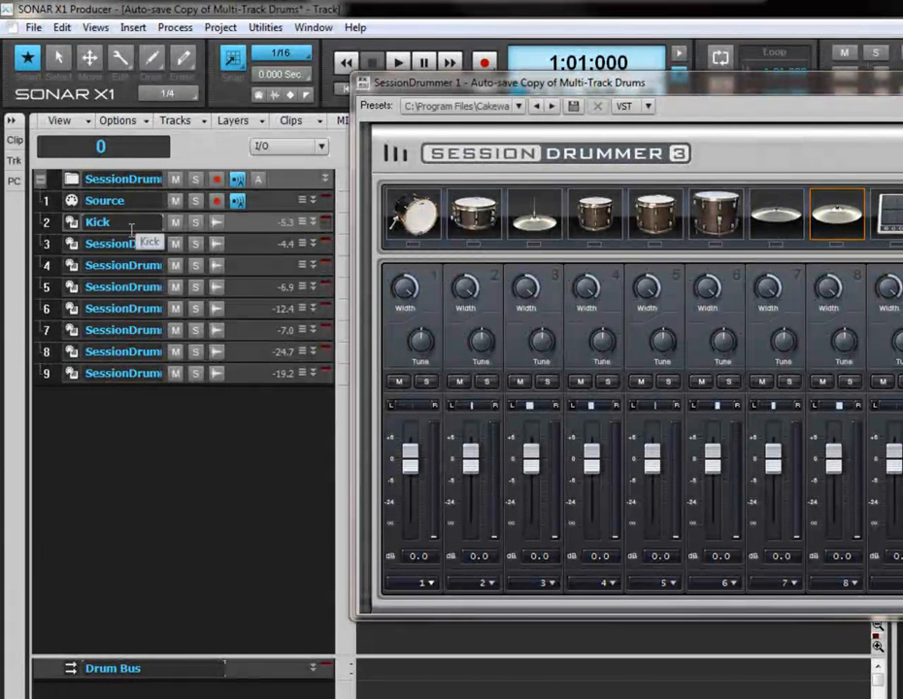
- Rename audio track 3 Snare and audio track 4 HiHat, matching the order of the Session Drummer pads
double_click(124, 243)
type("S")
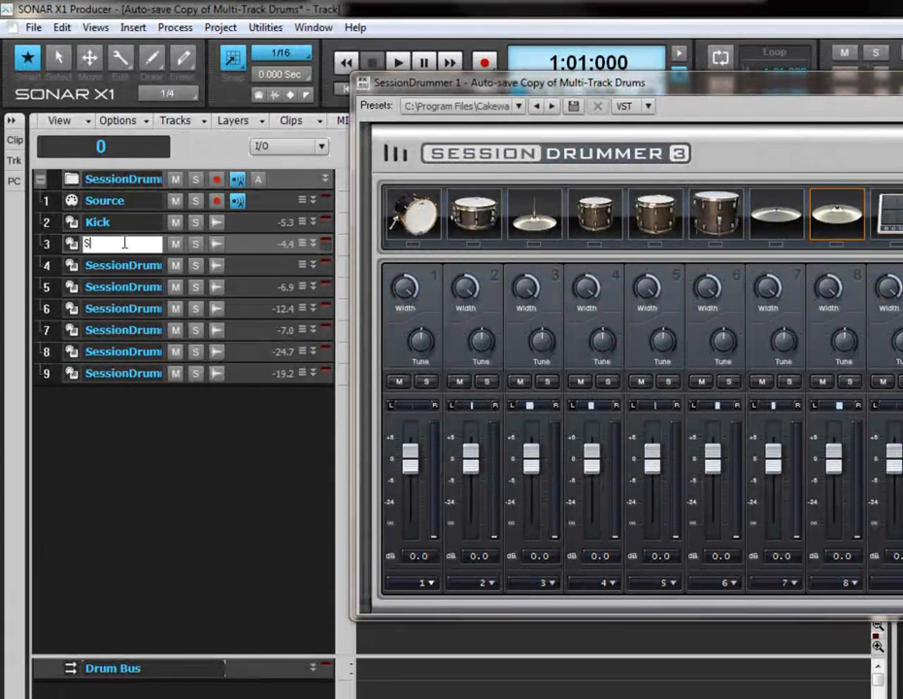
type("nare")
key("Return")
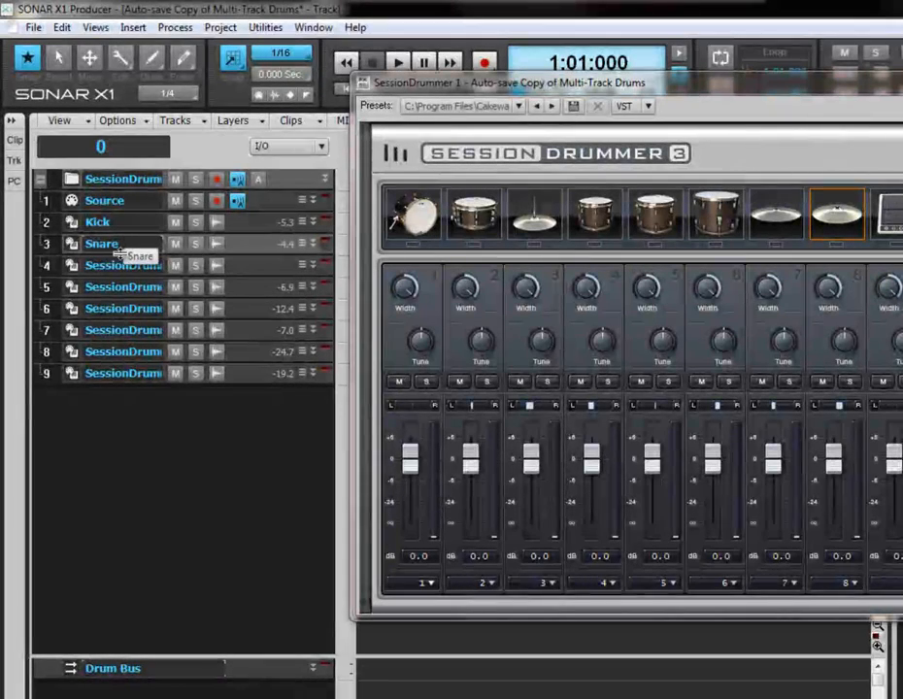
double_click(124, 265)
type("HiH")
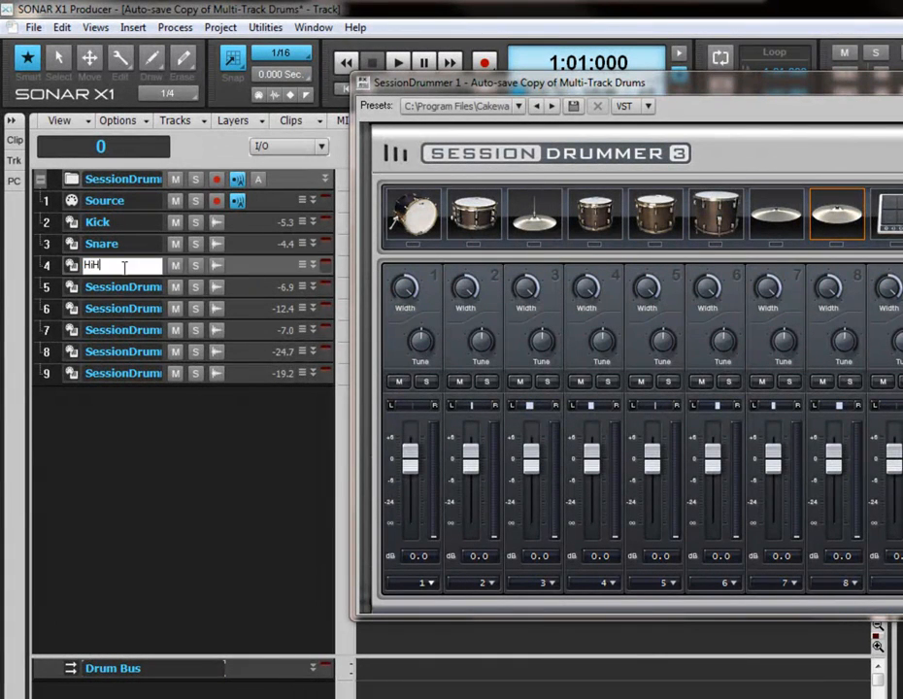
type("at")
key("Return")
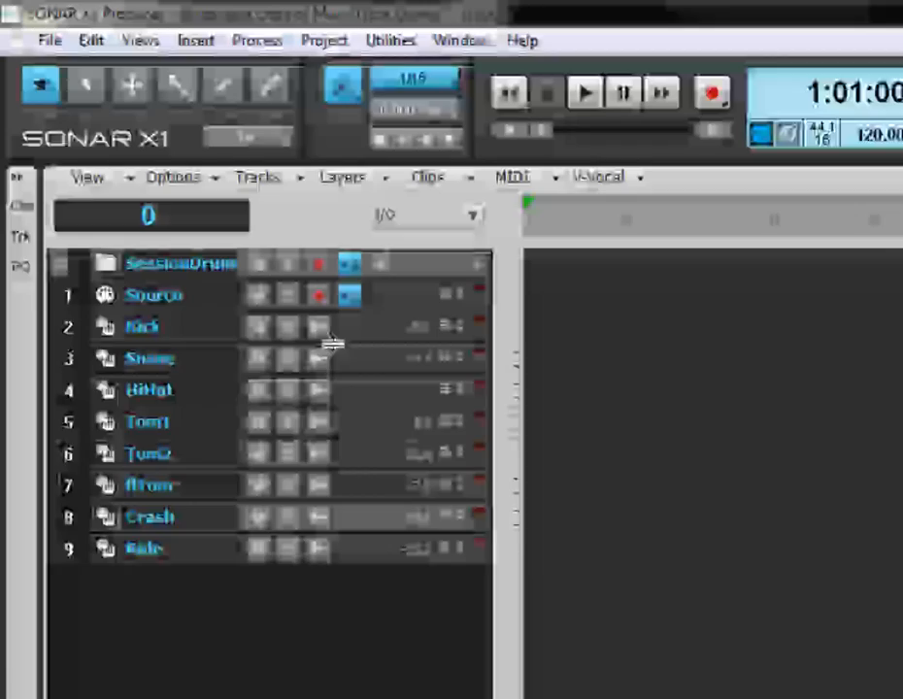
- Expand the Kick track and load the Kick Drum 1 image from the Drums folder as its track icon
left_click_drag(225, 235, 228, 349)
right_click(97, 369)
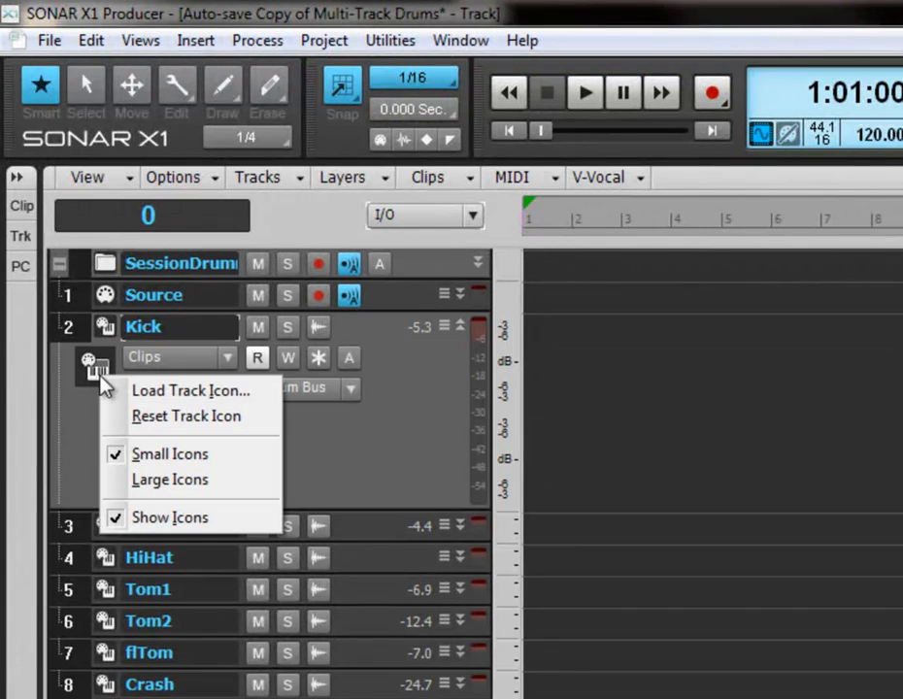
left_click(162, 390)
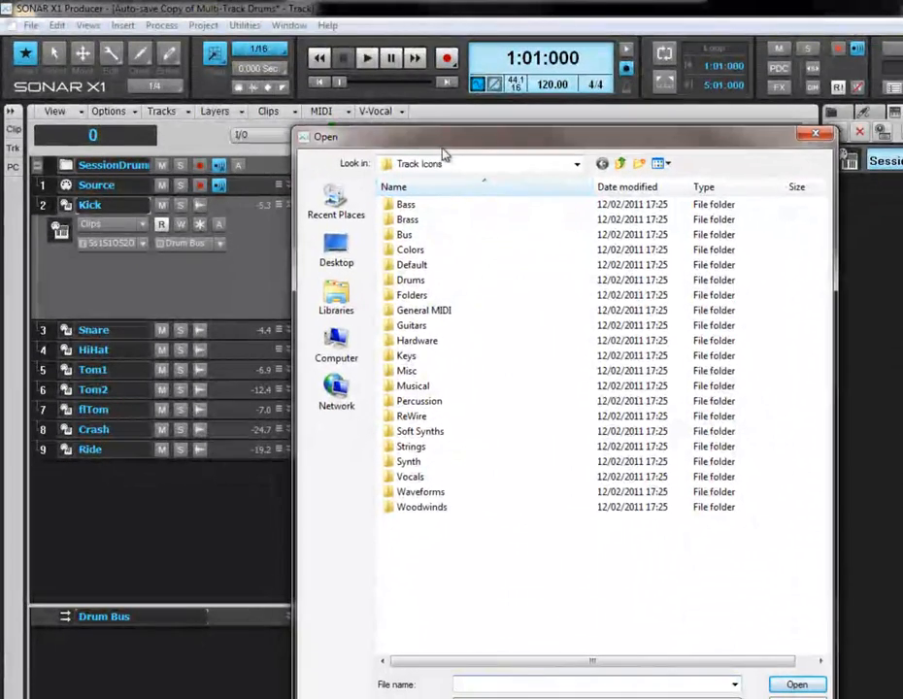
double_click(433, 281)
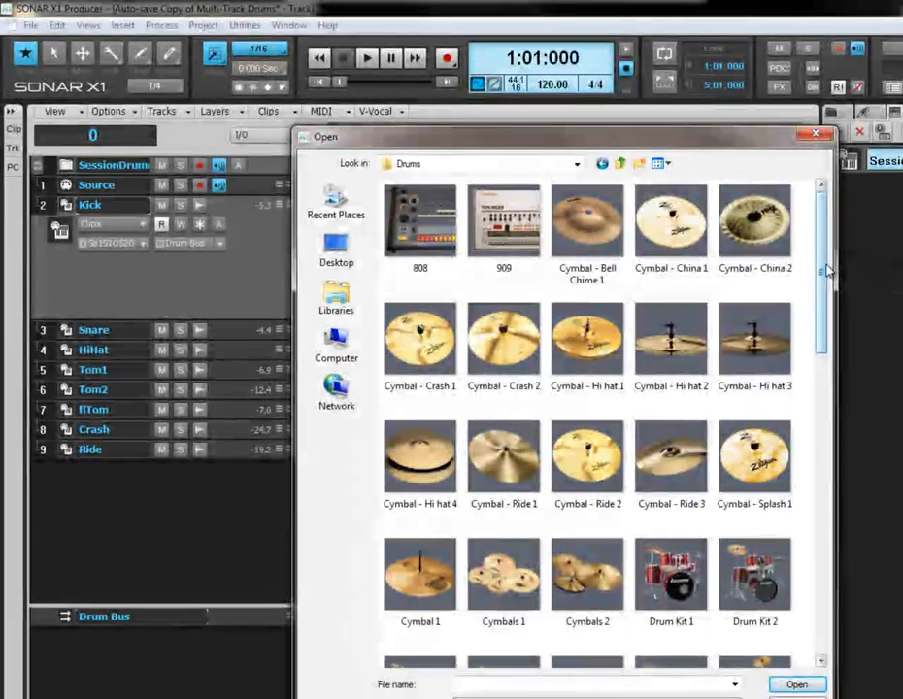
left_click_drag(824, 266, 849, 413)
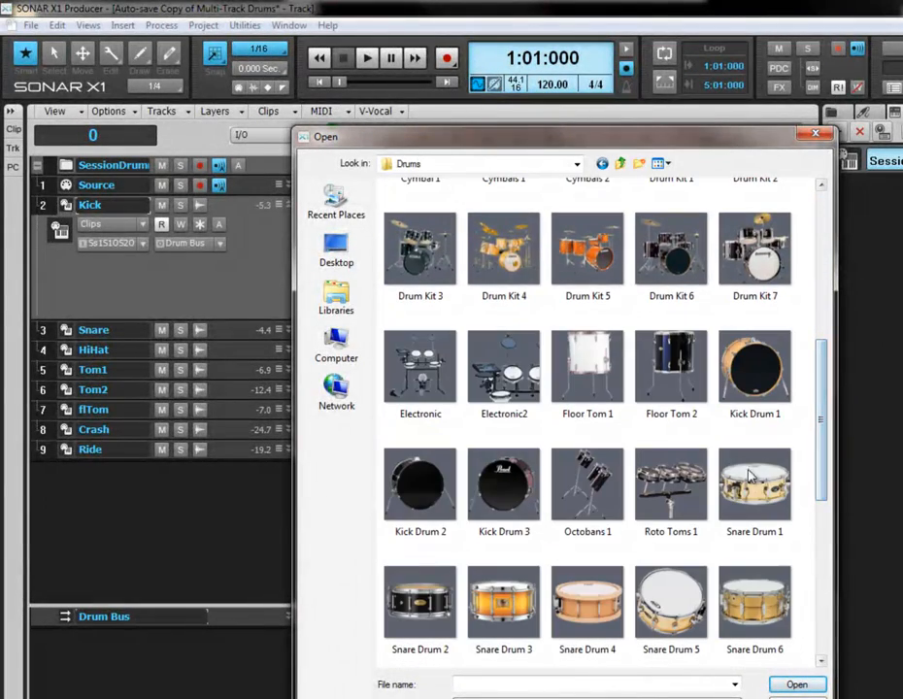
double_click(730, 388)
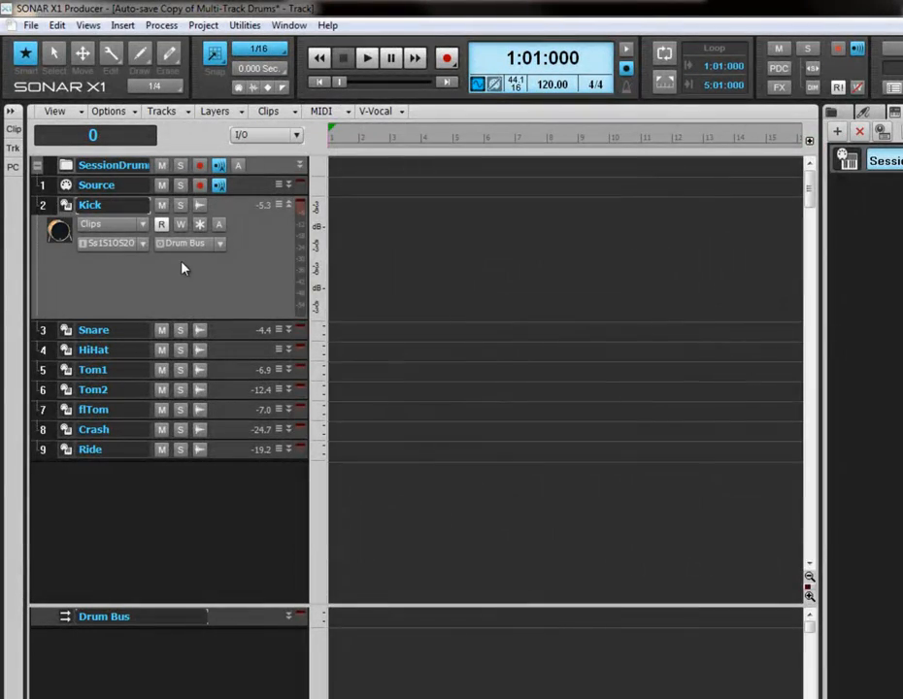
- Expand the Snare track to view its track icon and routing, and collapse the Snare and Kick tracks again
left_click_drag(144, 338, 137, 422)
left_click_drag(212, 448, 242, 506)
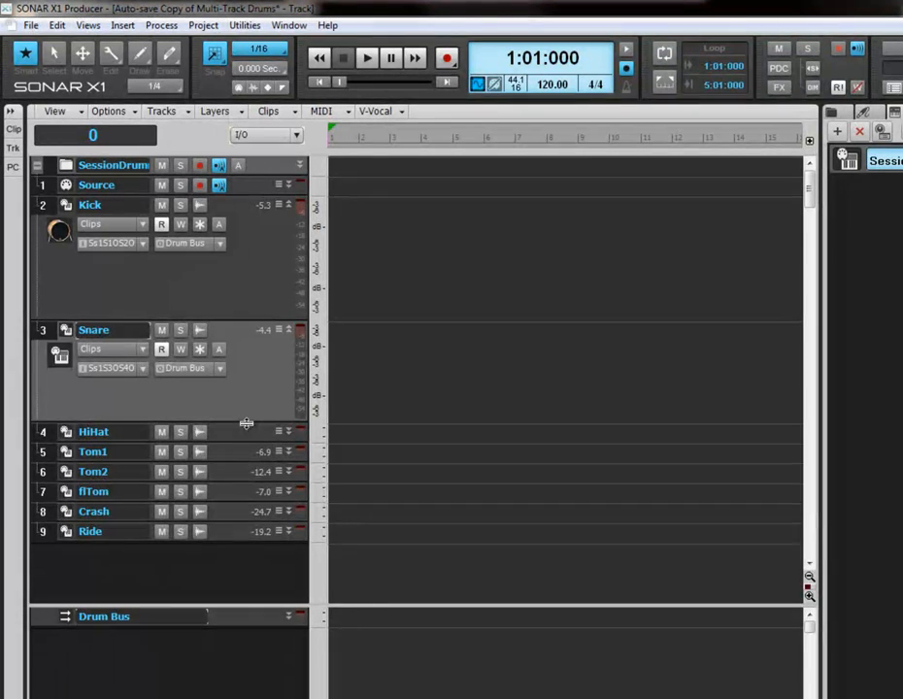
left_click_drag(246, 423, 236, 192)
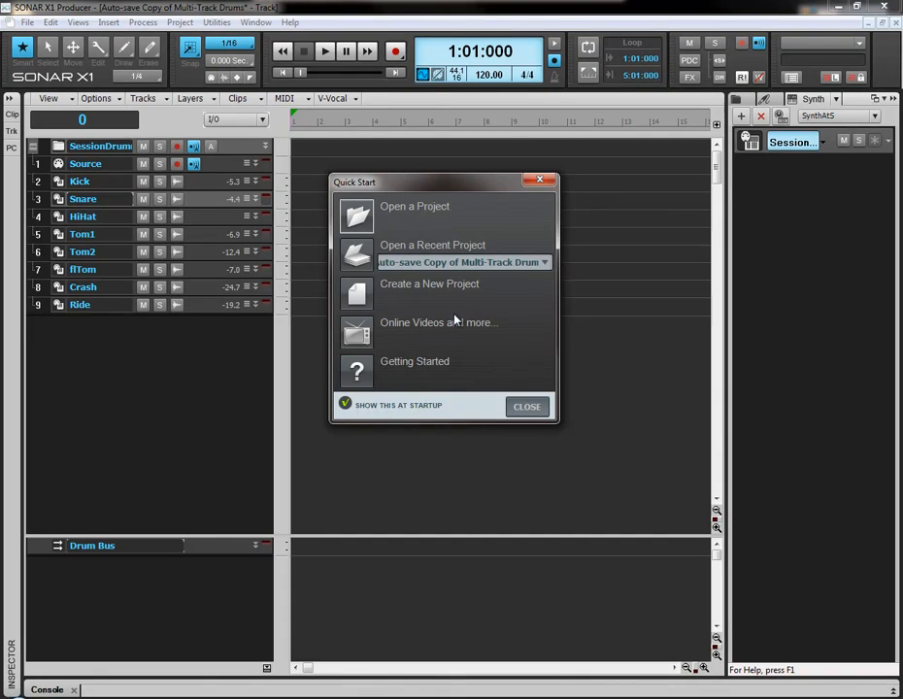
- Find the Session Drummer template among the new project templates, and cancel without creating a project
left_click(357, 293)
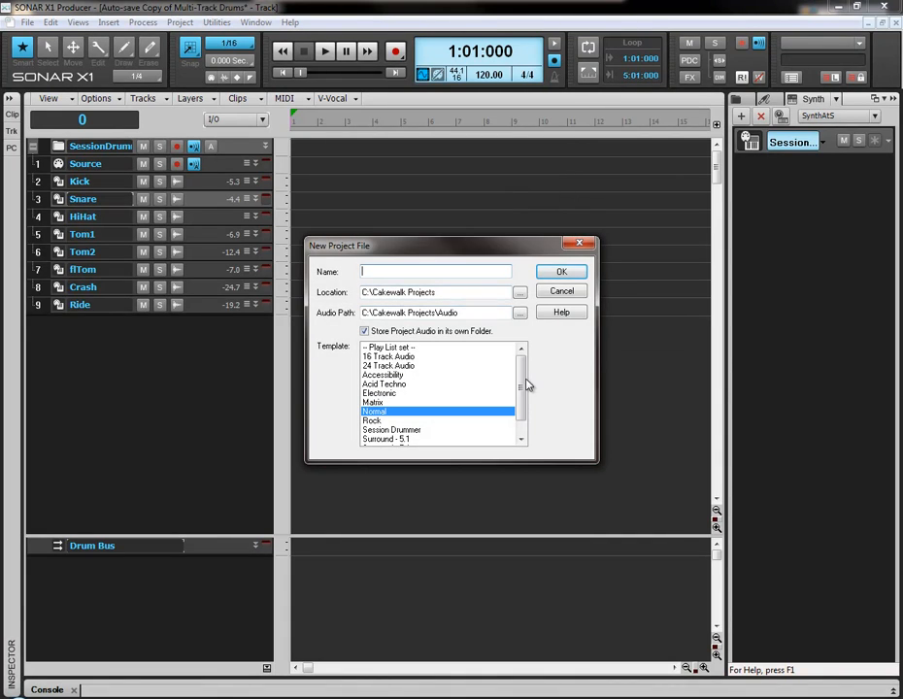
left_click_drag(522, 373, 520, 402)
left_click(393, 413)
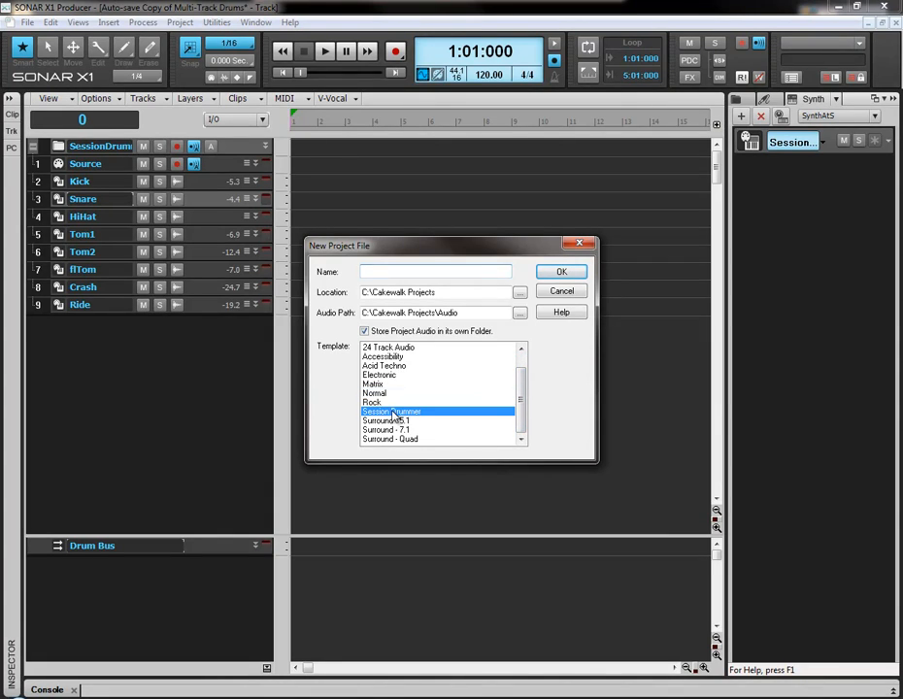
left_click_drag(520, 395, 520, 365)
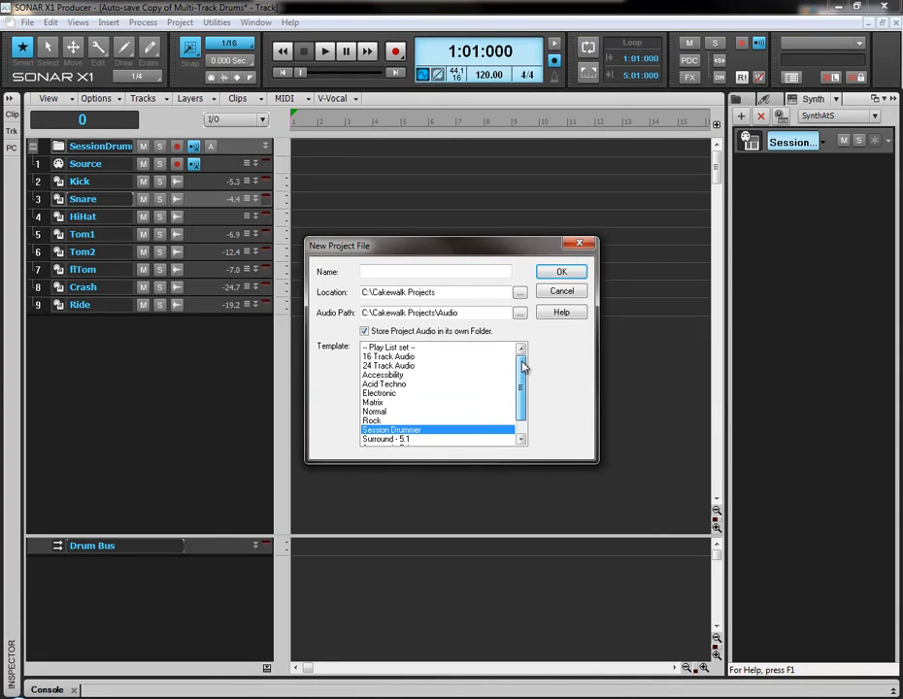
left_click(561, 292)
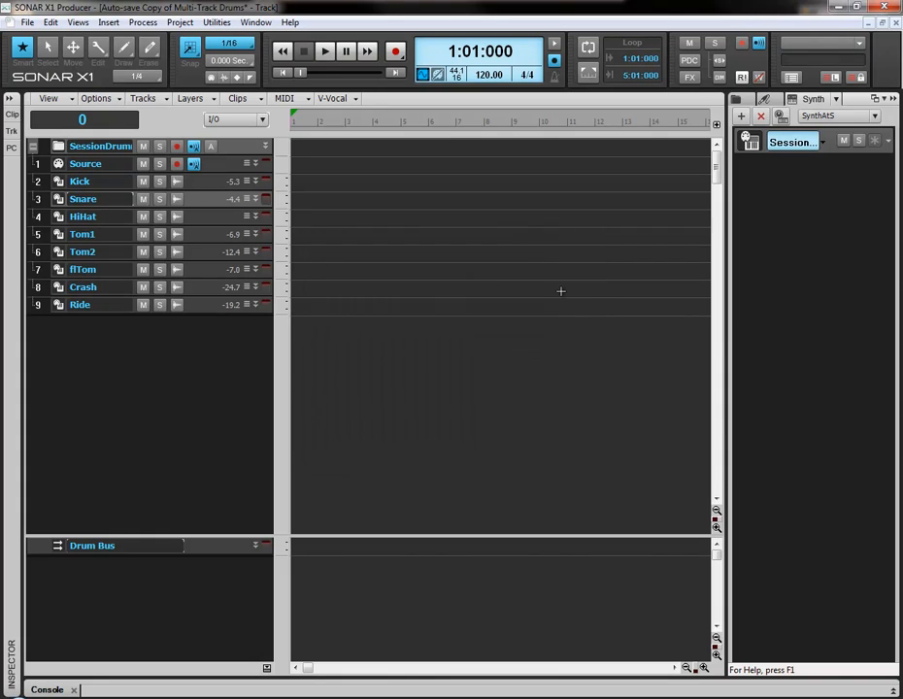